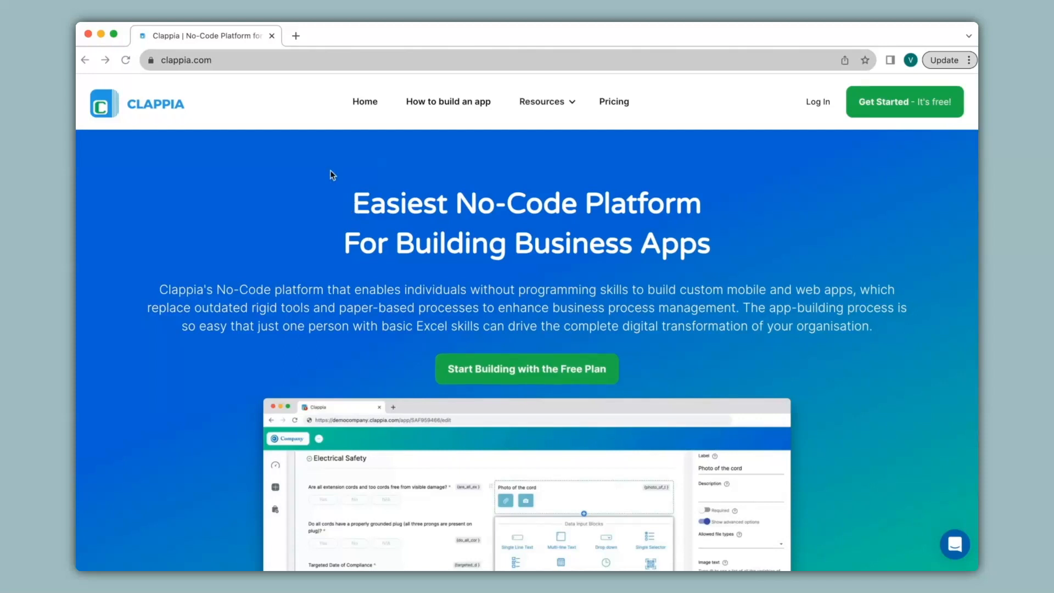
Open the Sale Leads spreadsheet and the Clappia dashboard in new tabs, and create an app named Sales Leads
click(294, 37)
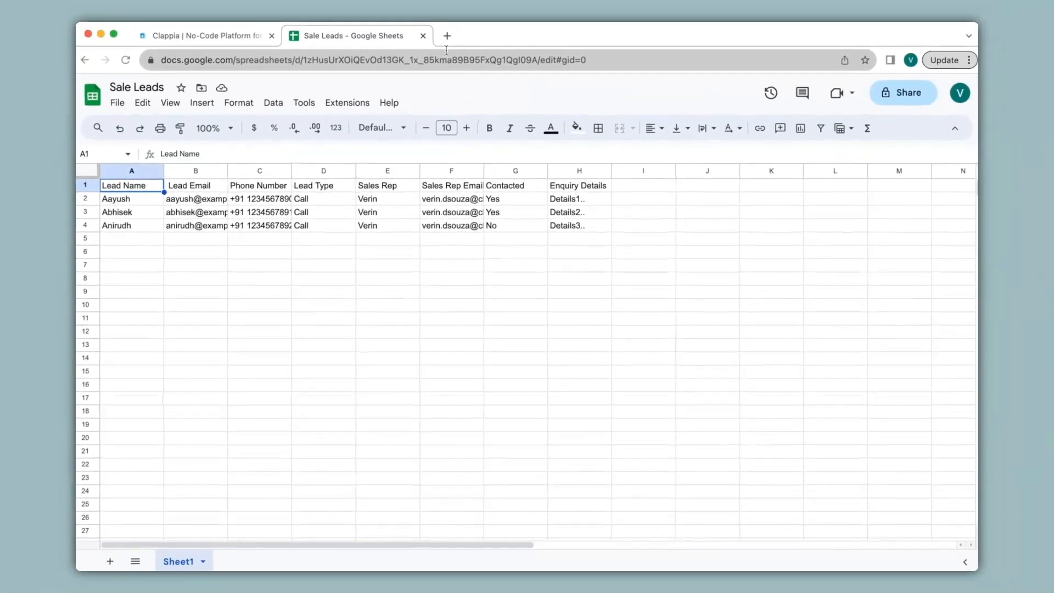
click(448, 37)
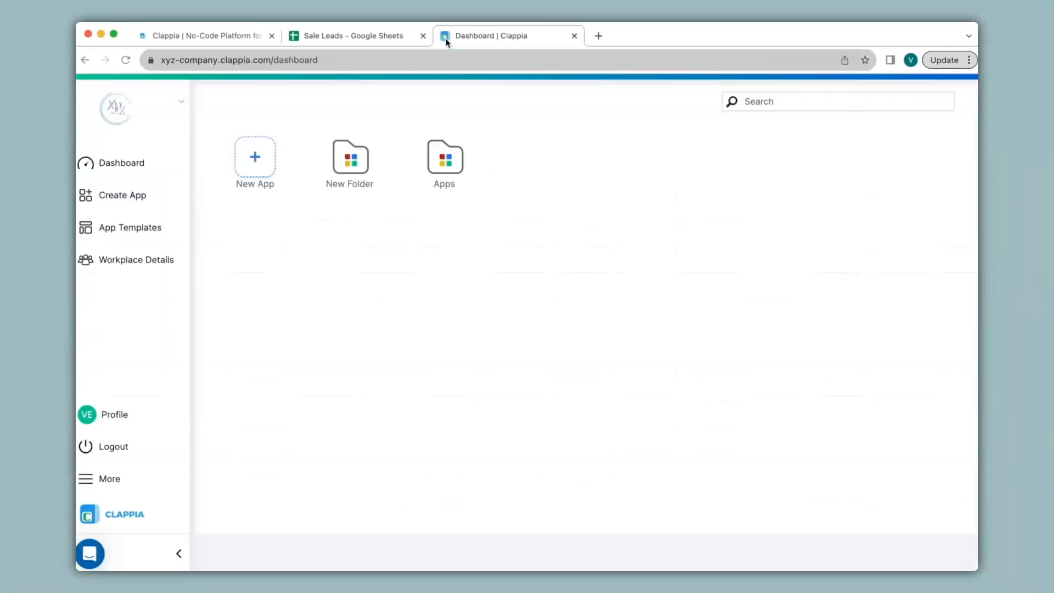
click(260, 166)
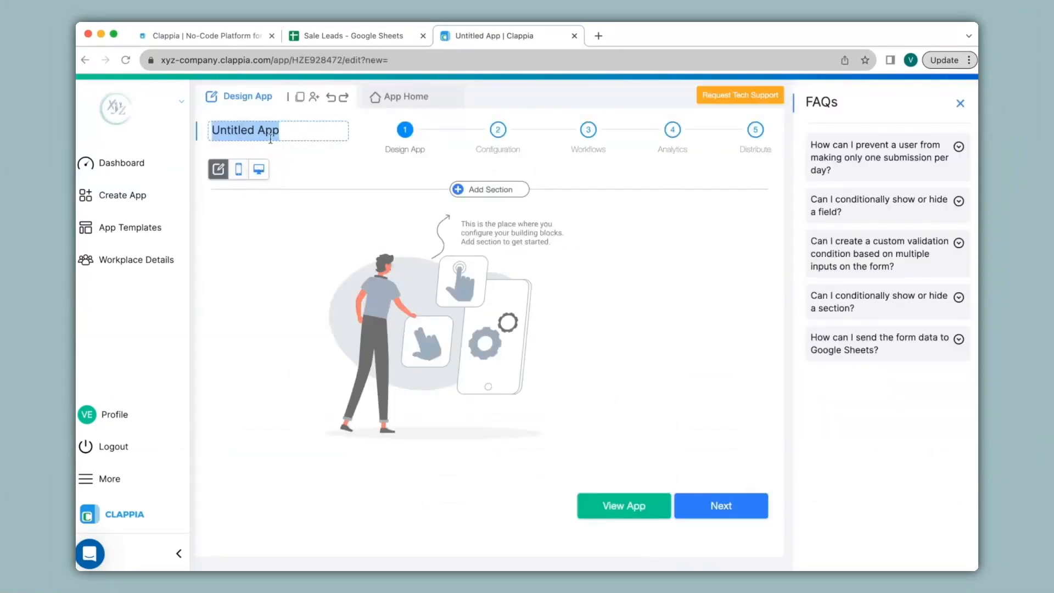
text(Sales Leads)
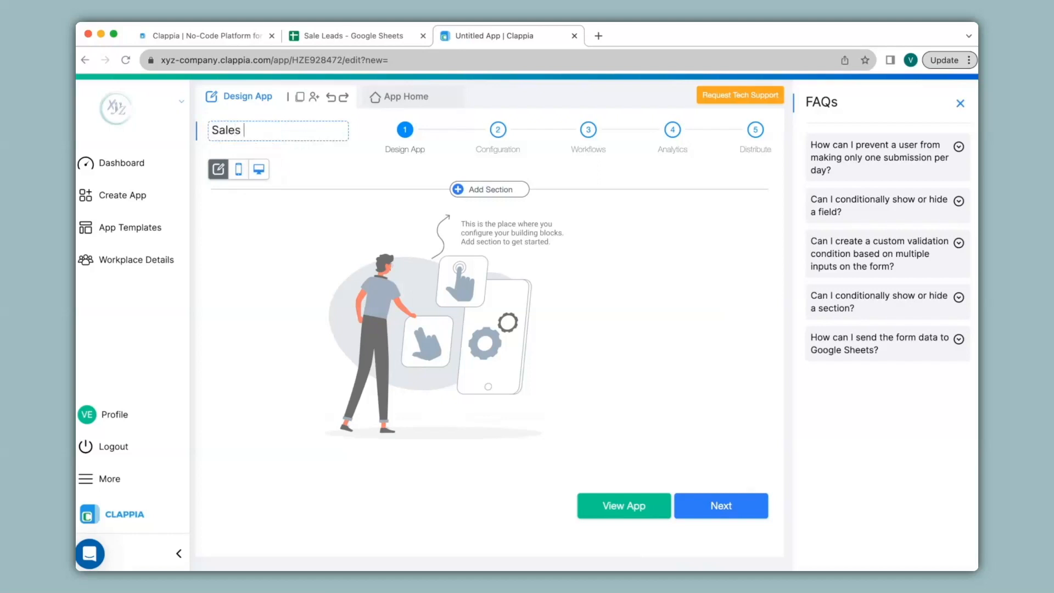
key(Return)
Add a section, check the Sale Leads sheet's column headers, and add a single-line text field labelled Lead Name
click(487, 188)
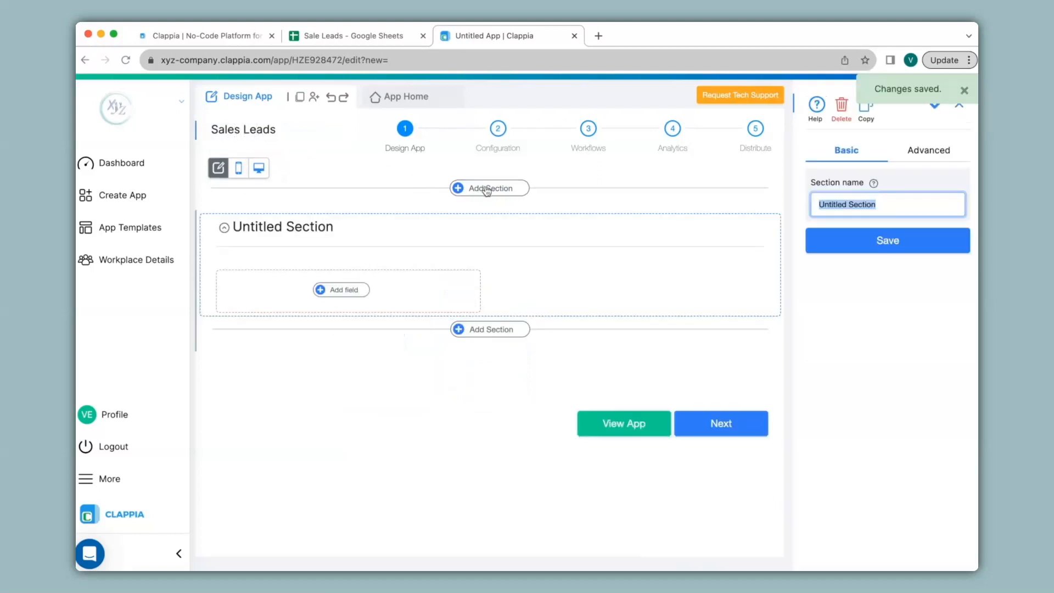
click(360, 291)
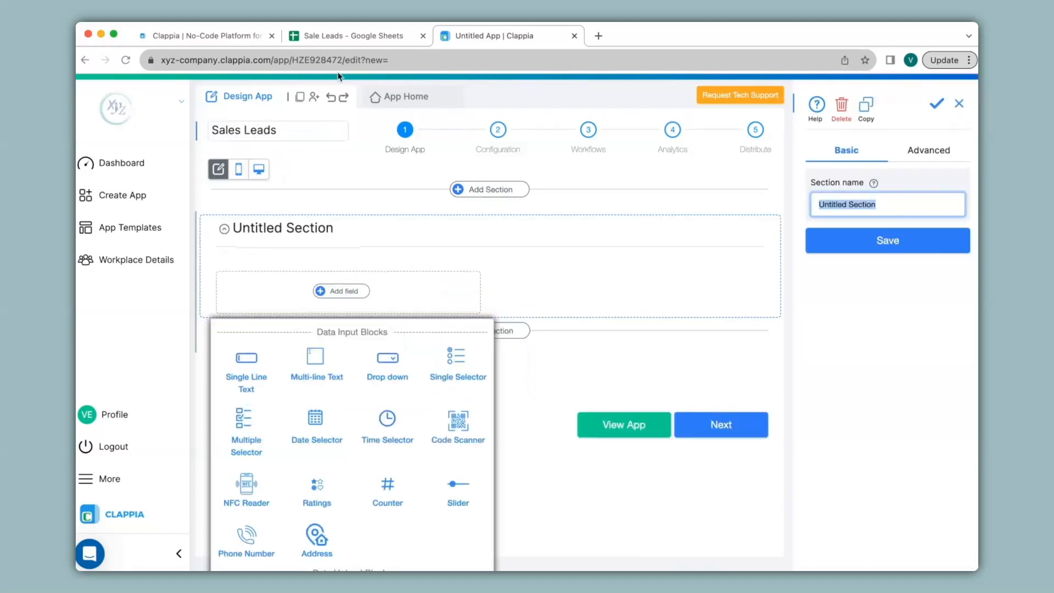
click(344, 36)
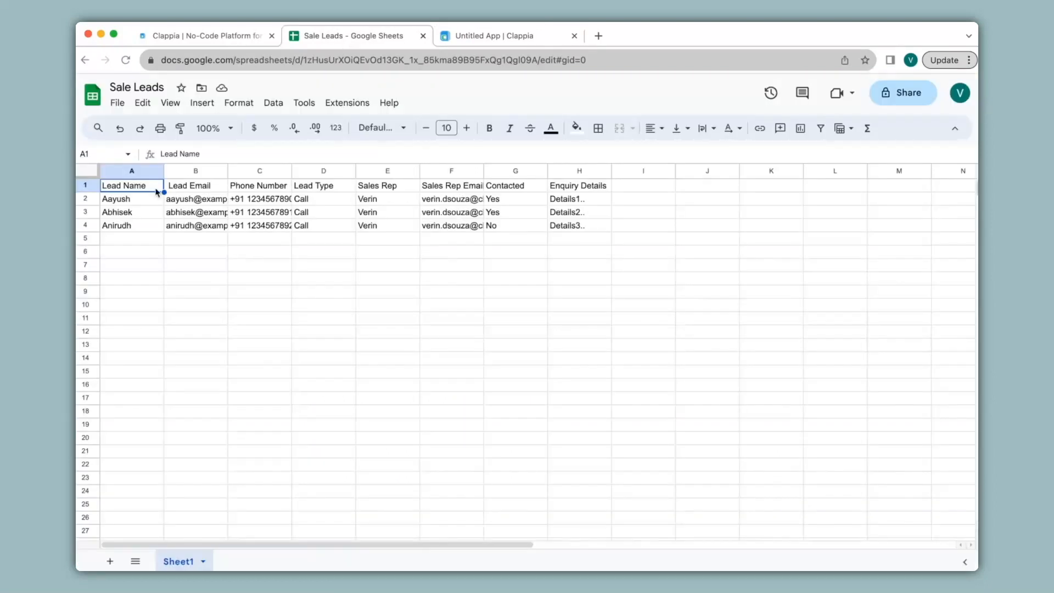
click(565, 191)
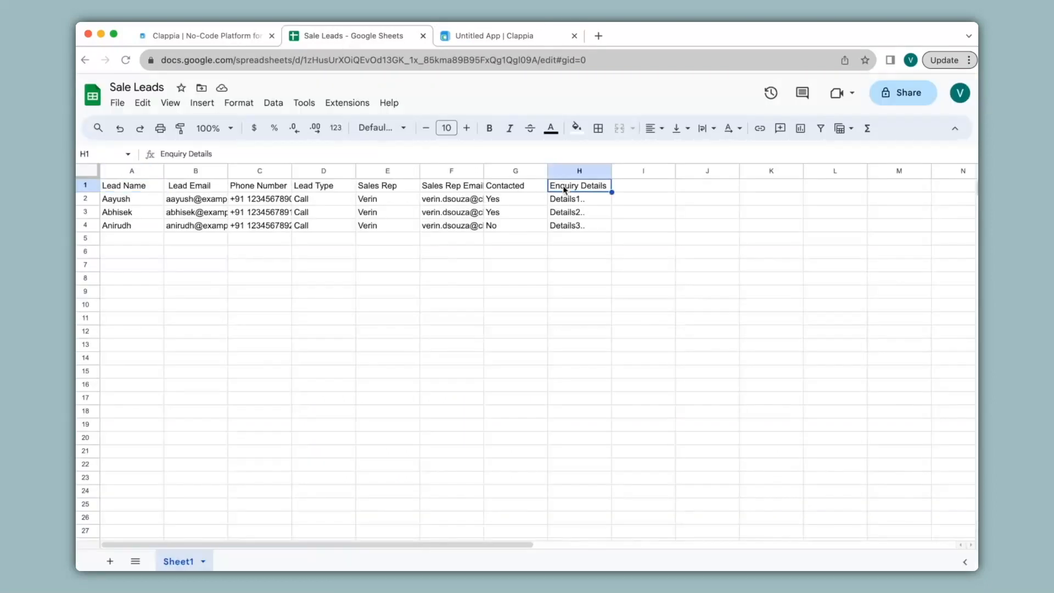
click(490, 37)
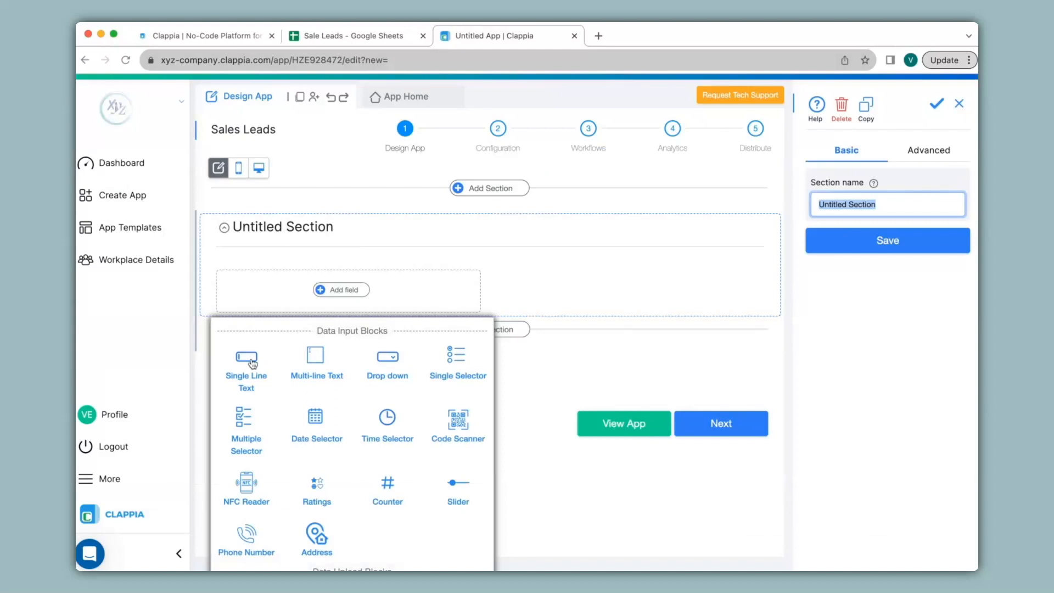
click(252, 358)
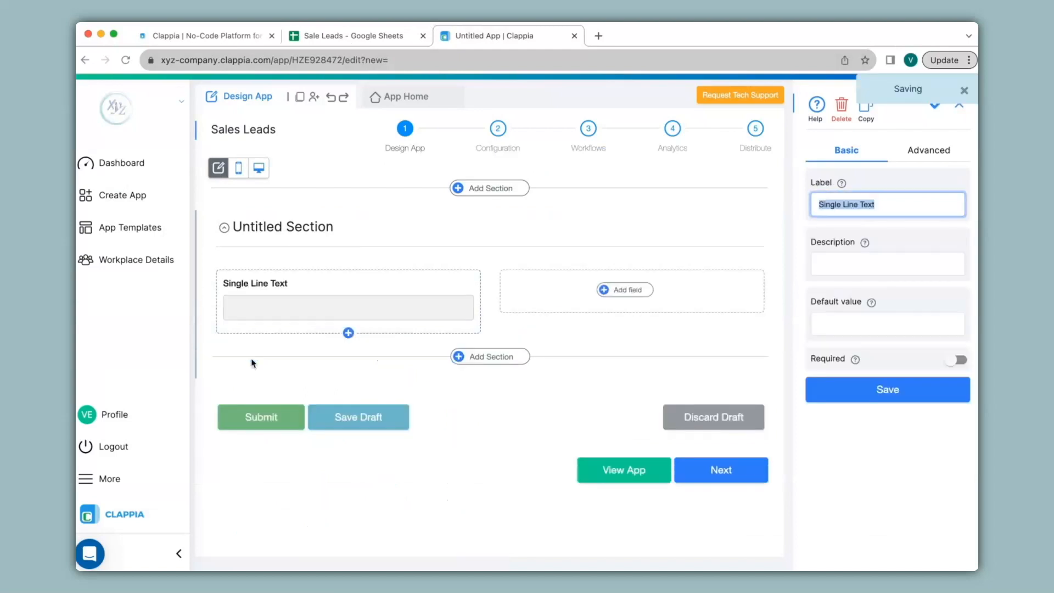
text(Lead Name)
click(888, 389)
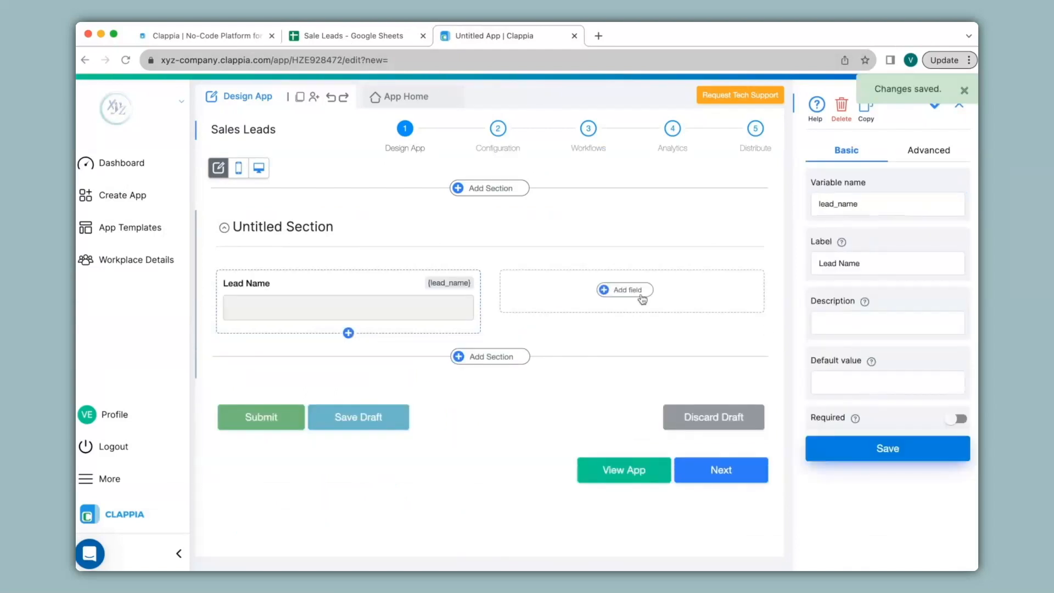
Add a single-line text field labelled Lead Email and a Phone Number field to the section
click(640, 293)
click(530, 365)
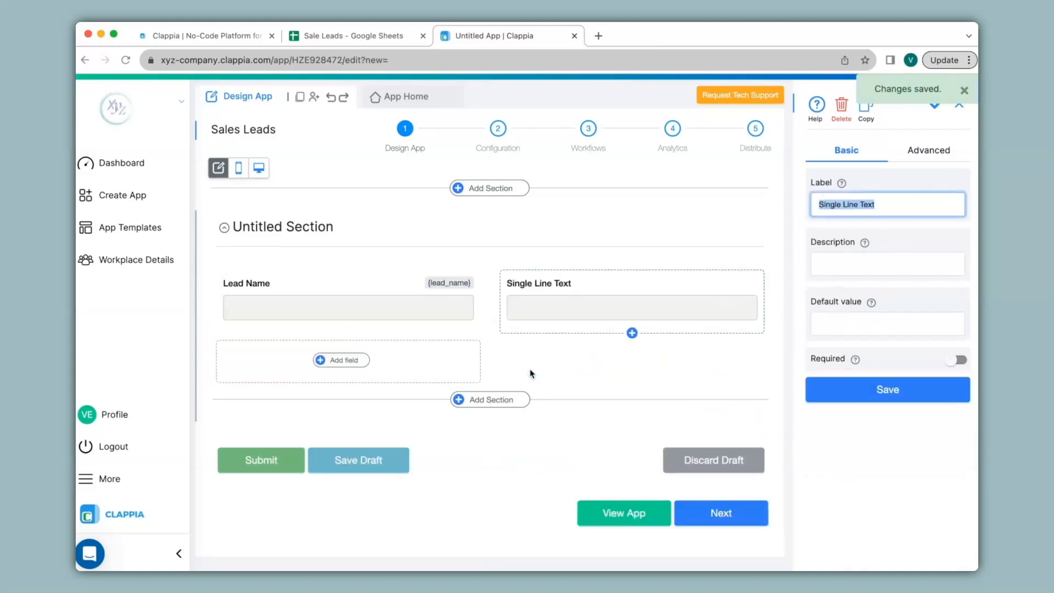
text(Lead Email)
click(889, 390)
click(344, 360)
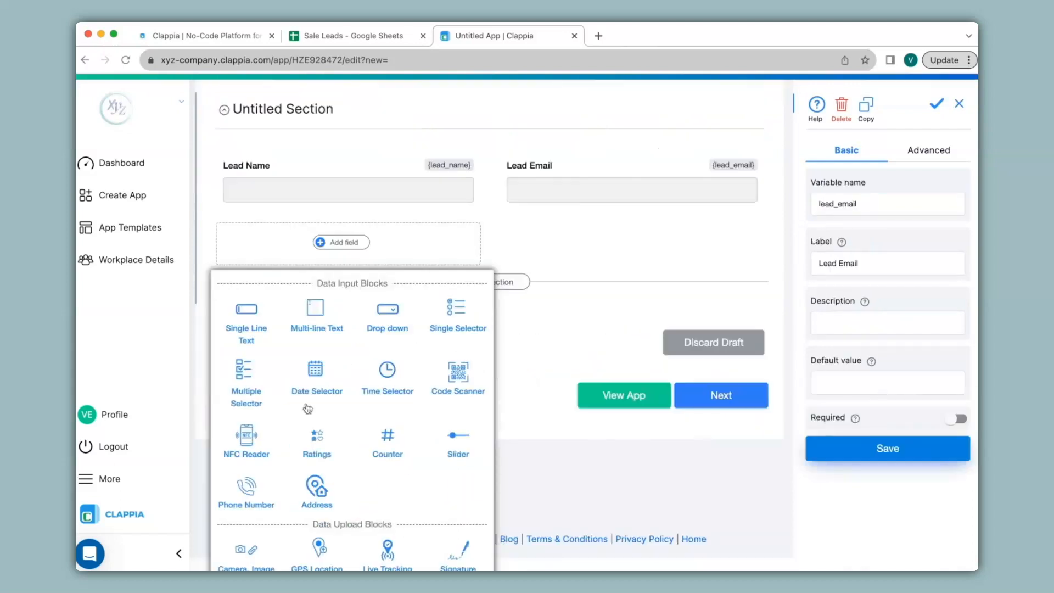
click(250, 491)
Add a drop-down field labelled Lead Type with the options Call, Website and Email
click(628, 257)
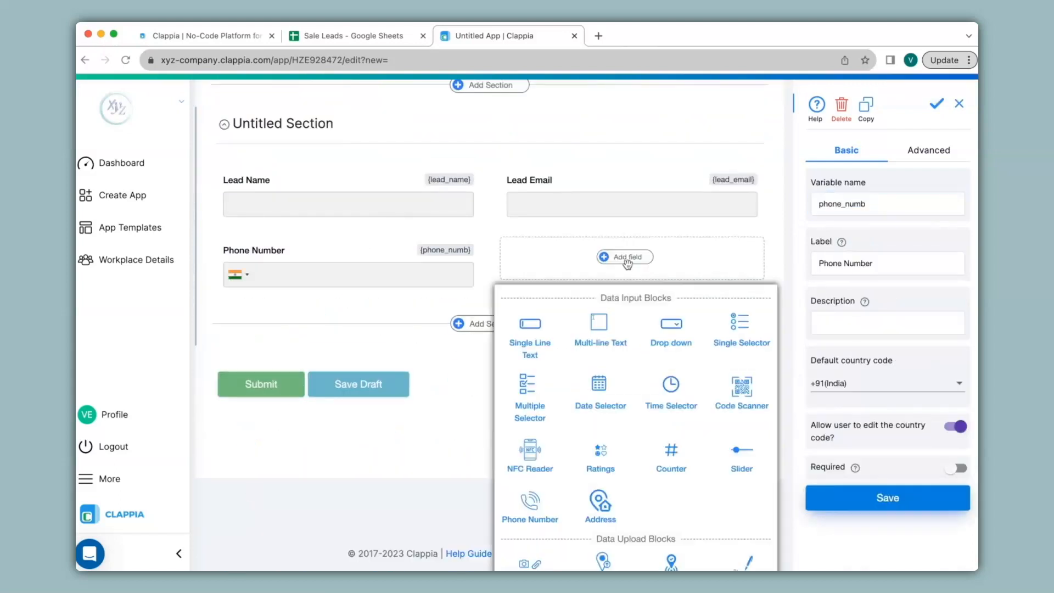
click(676, 335)
drag(818, 204, 876, 222)
text(Lead Type)
drag(859, 335, 799, 324)
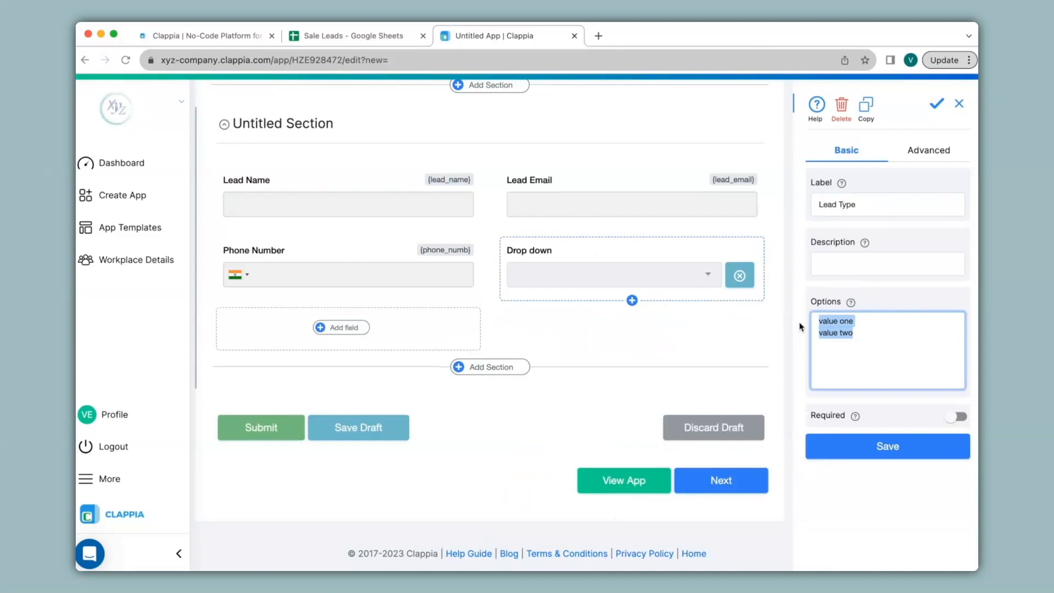
text(Call)
key(Return)
text(Website)
key(Return)
text(Email)
click(873, 459)
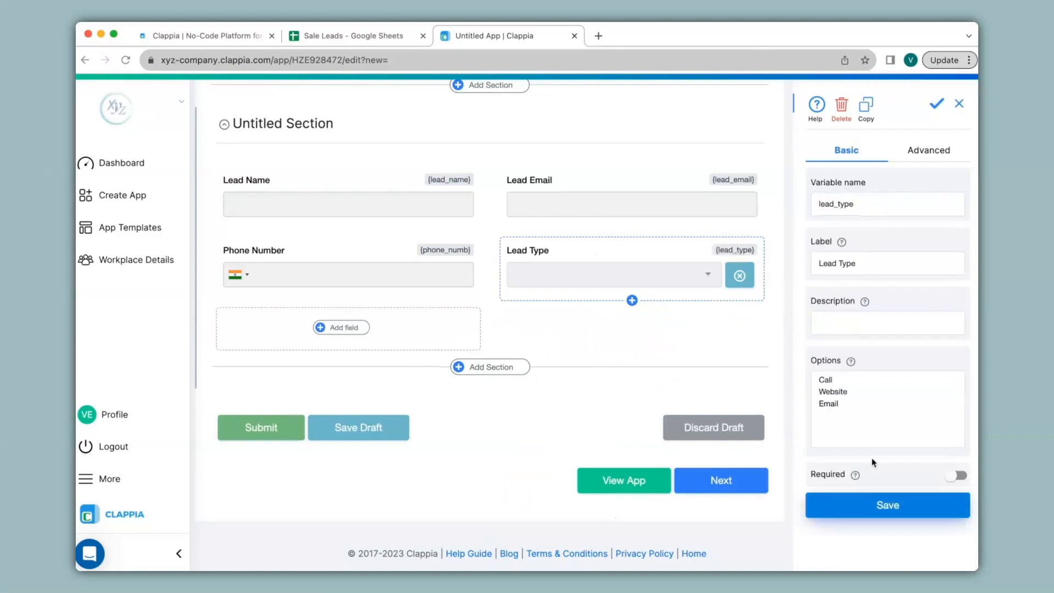
Add two single-line text fields labelled Sales Rep and Sales Rep Email
click(345, 327)
click(253, 410)
text(Sales Rep)
click(928, 390)
click(624, 327)
click(531, 404)
text(Sales Rep Email)
click(911, 390)
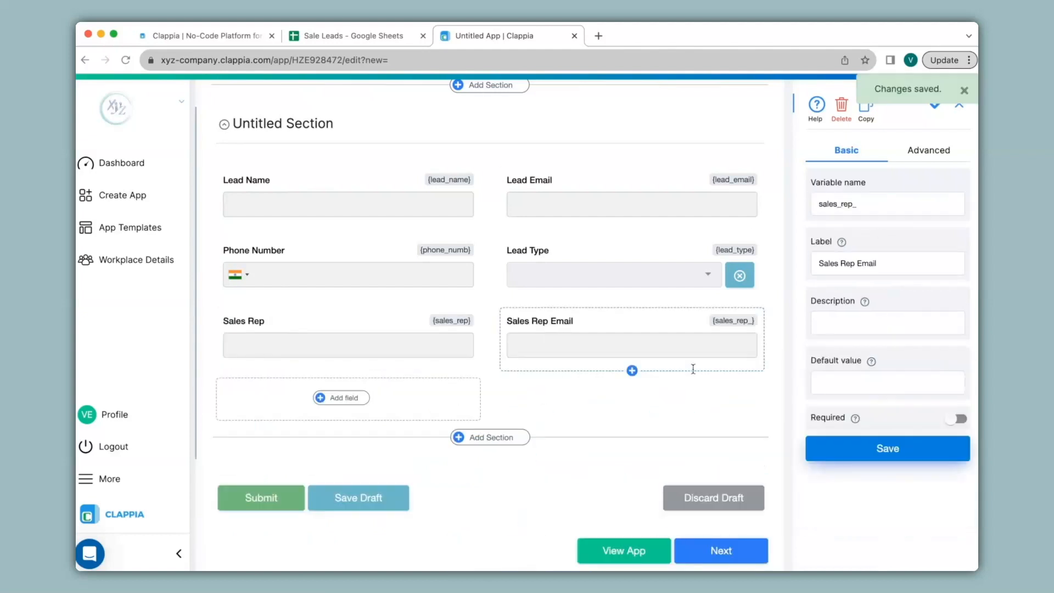
Add a multi-line text field labelled Enquiry Details below the Sales Rep field
click(362, 399)
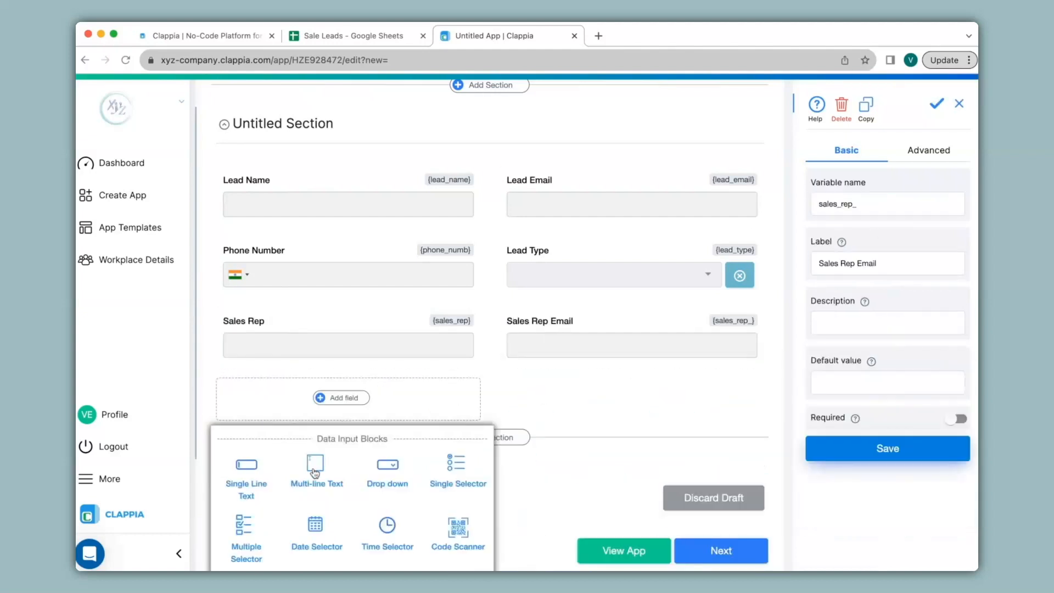
click(315, 476)
text(Enquiry Details)
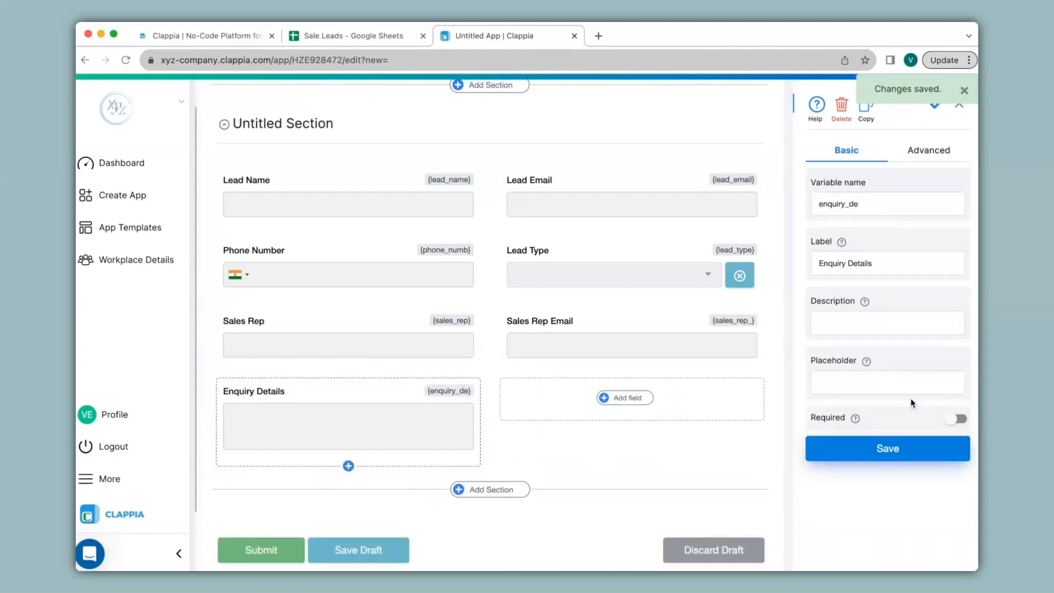
Add a single selector field labelled Lead Contacted? with the options Yes and No
click(624, 400)
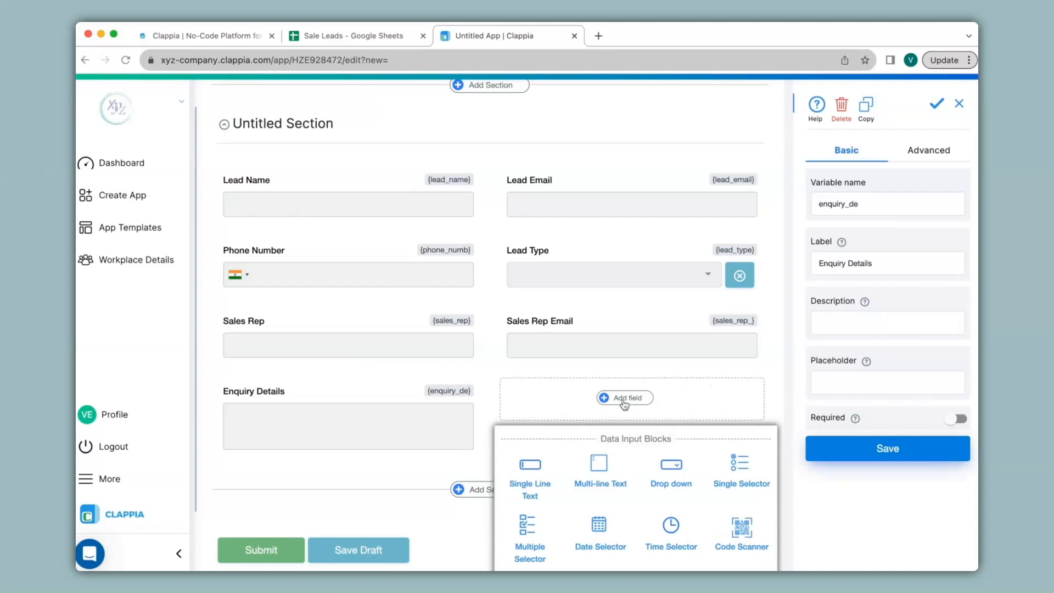
click(737, 472)
text(Lead Contacted?)
click(856, 384)
key(ctrl+a)
text(Yes)
key(Return)
text(No)
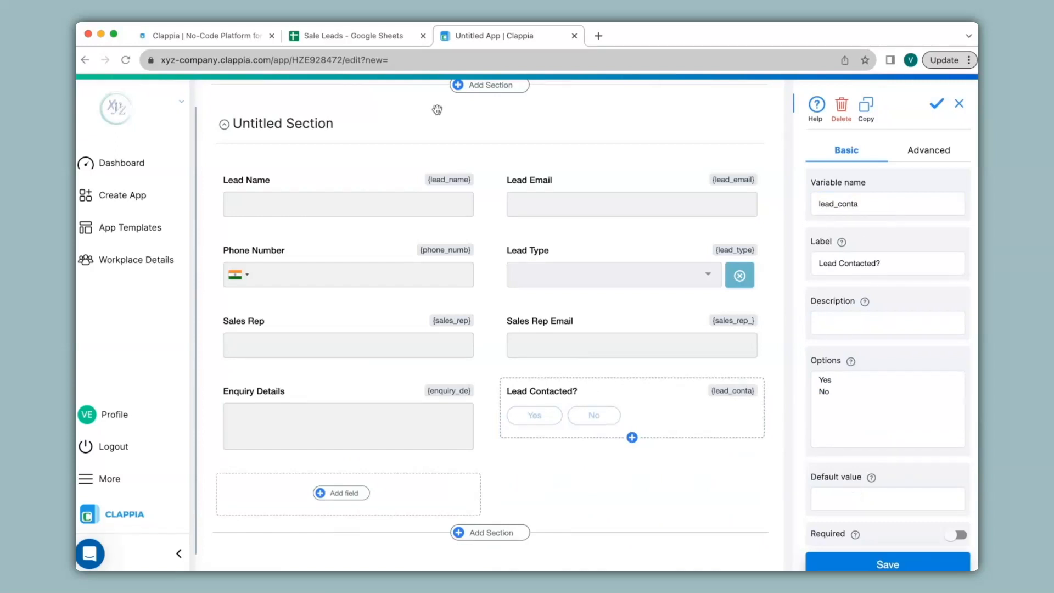
Compare the app's form fields with the column headers in the Sale Leads spreadsheet
click(364, 36)
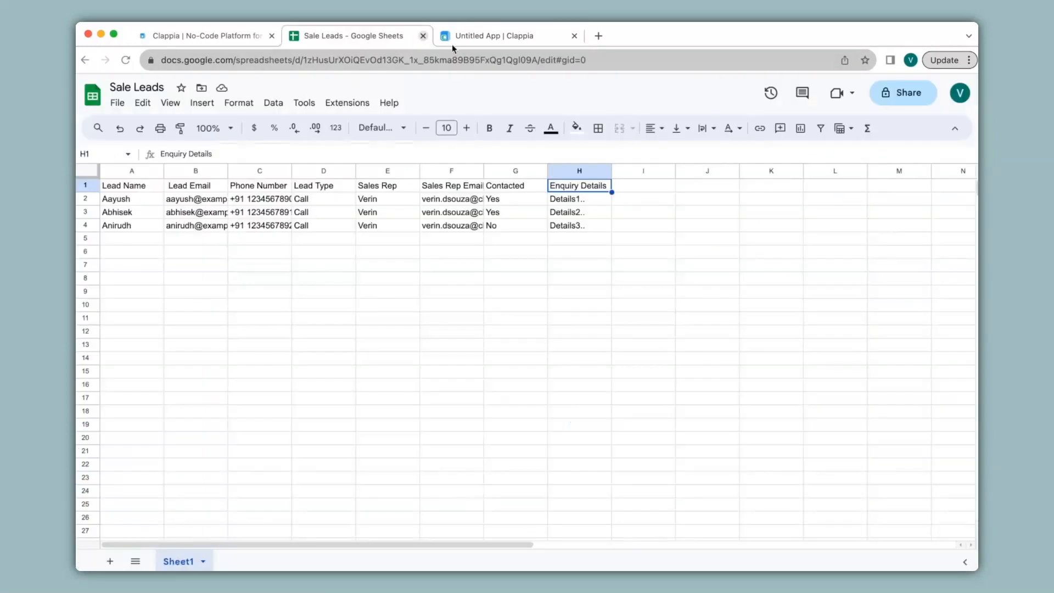
click(485, 37)
click(376, 37)
click(509, 37)
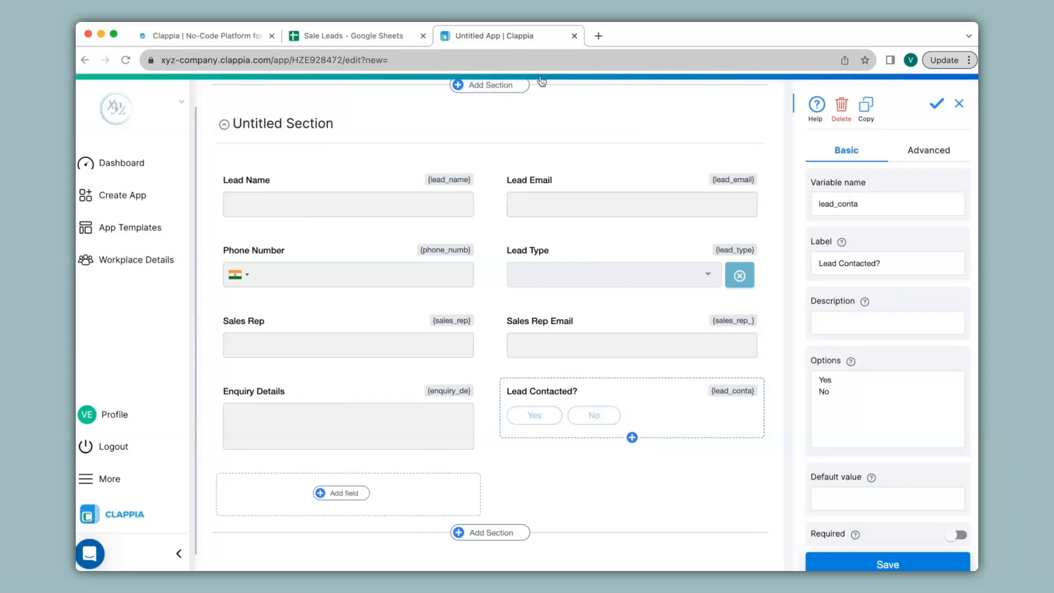
Open zapier.com in a new browser tab and log in to the Zapier account
click(598, 36)
text(zap)
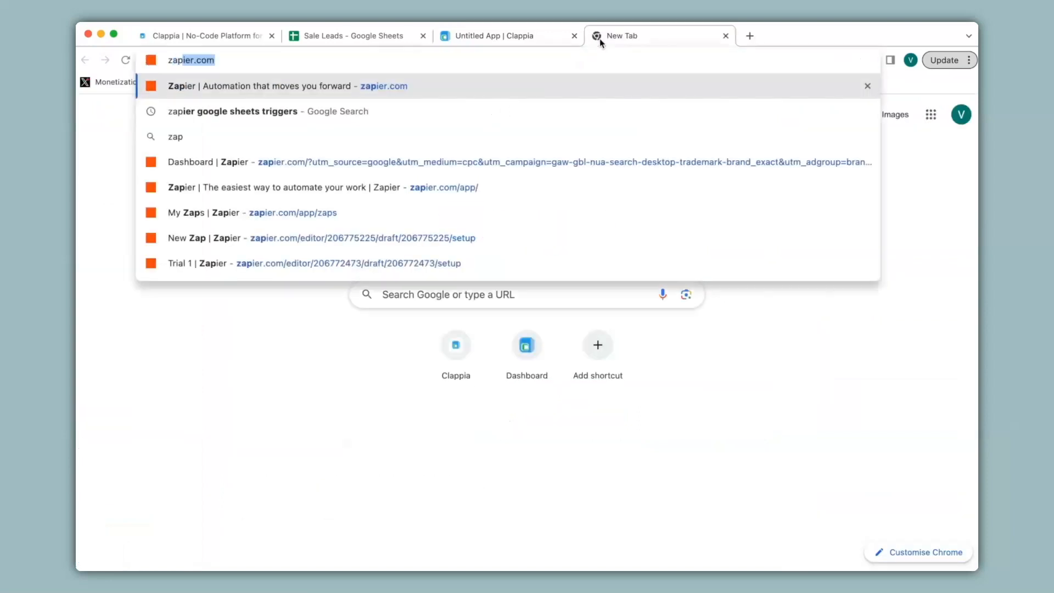
key(Return)
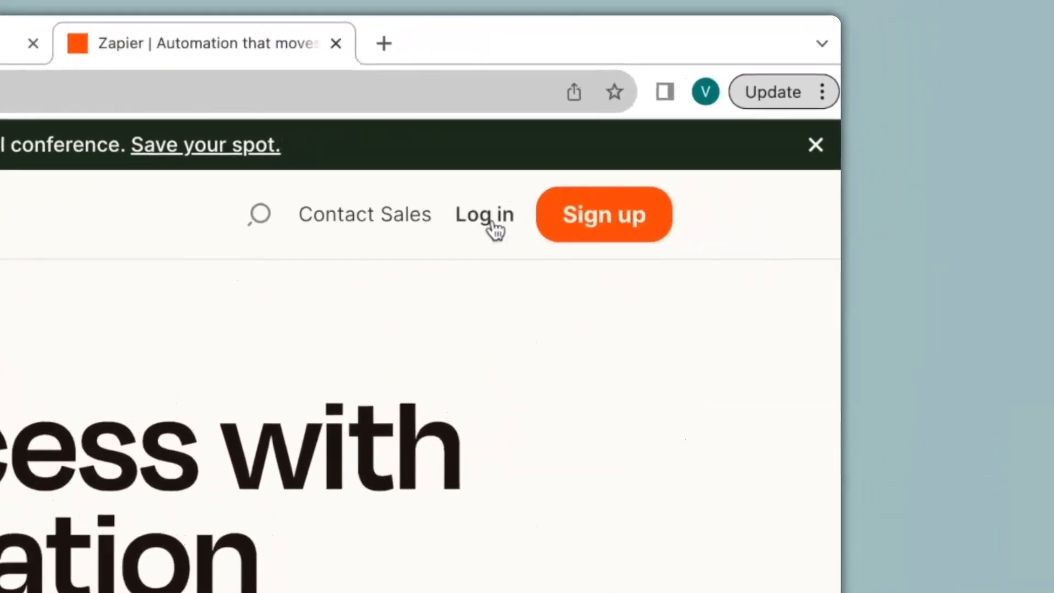
click(493, 226)
click(334, 480)
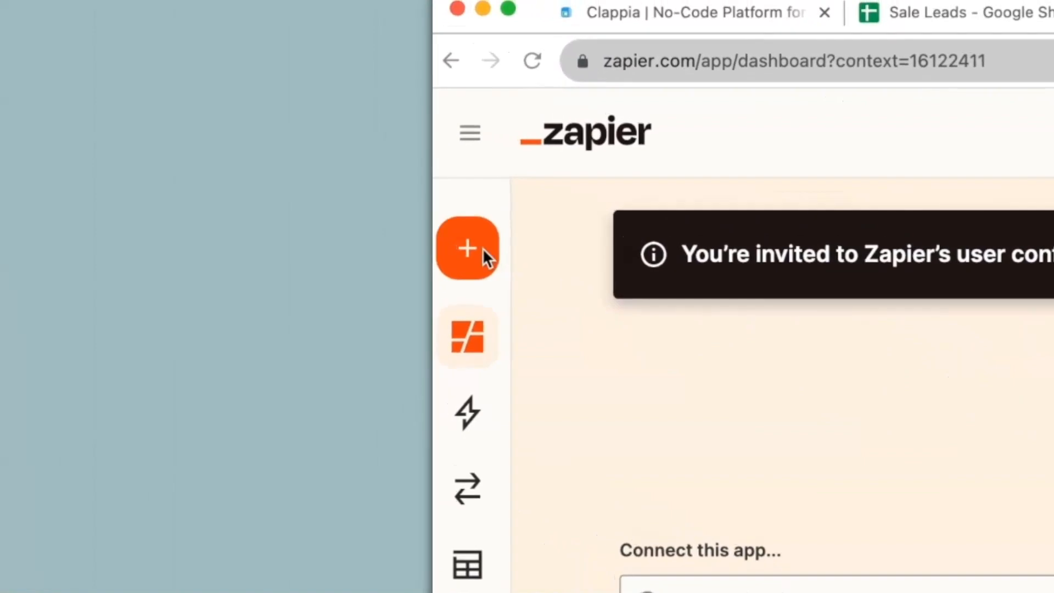
Create a Zap triggered by the Google Sheets event New or Updated Spreadsheet Row, using the connected Google Sheets account
click(678, 264)
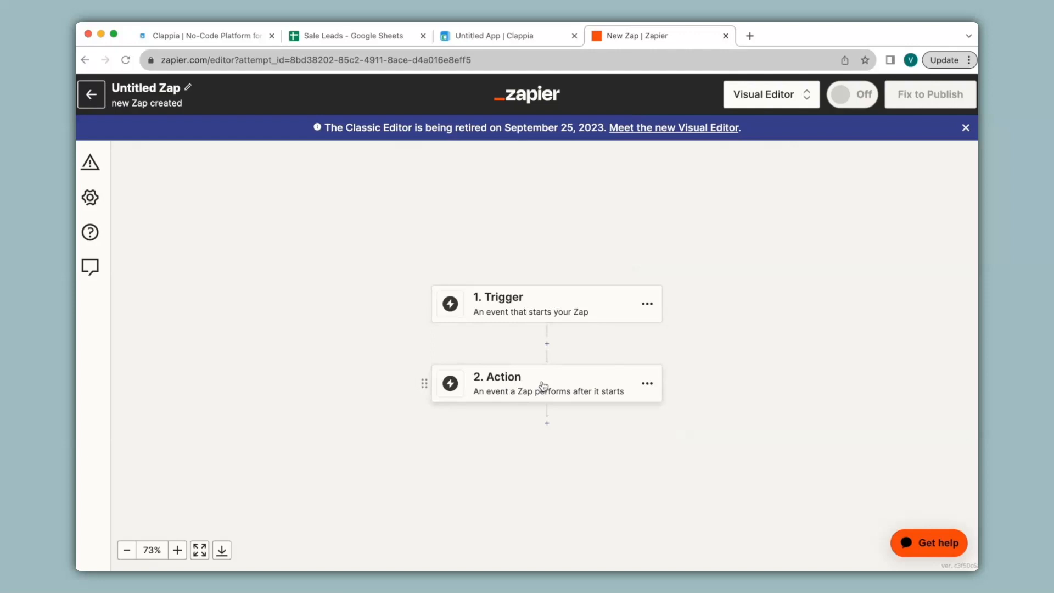
click(528, 310)
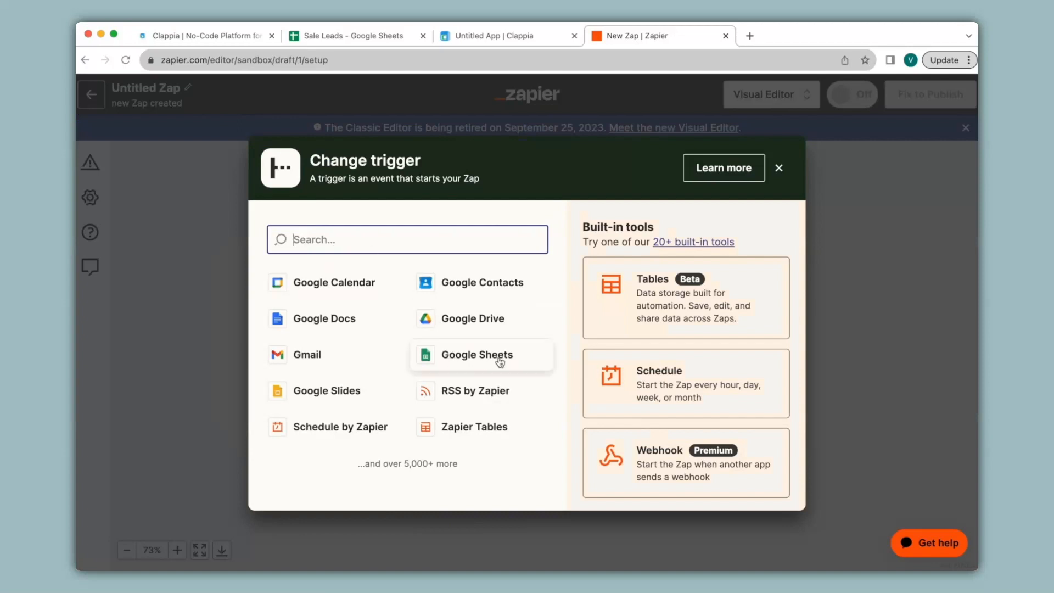
click(477, 354)
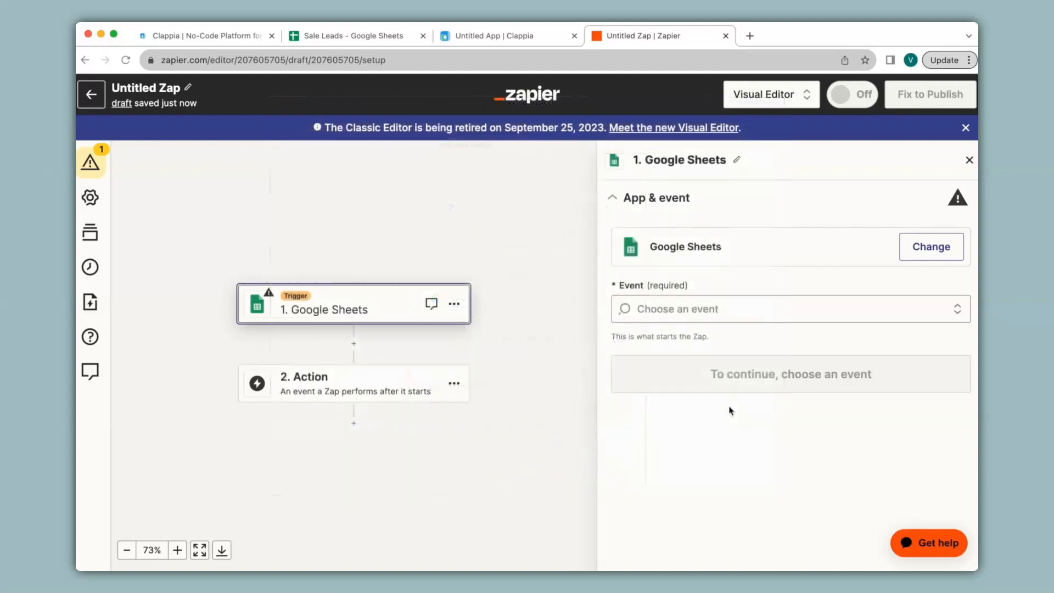
click(716, 310)
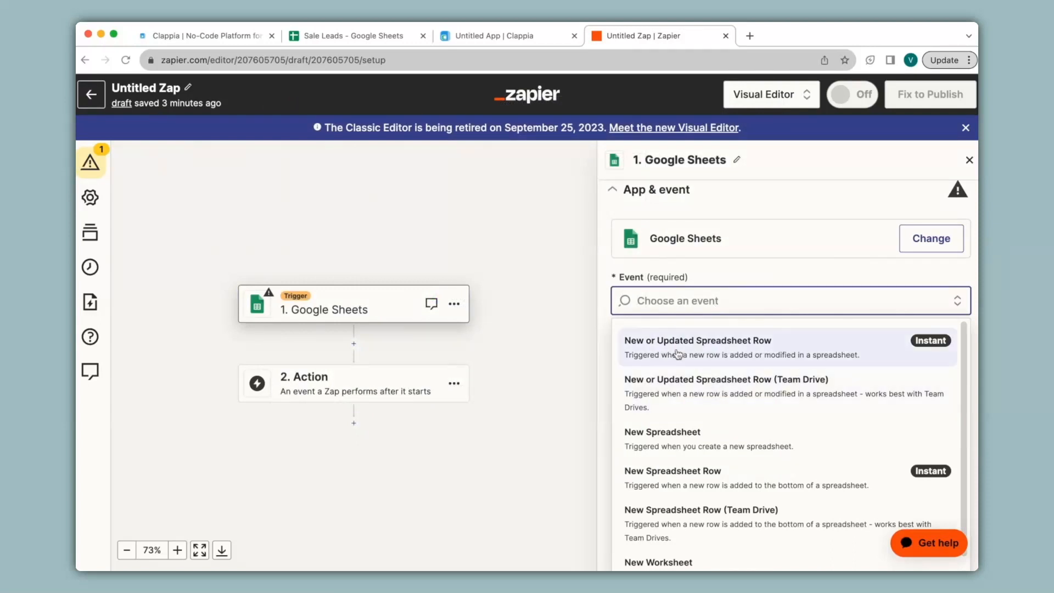
click(775, 350)
click(776, 373)
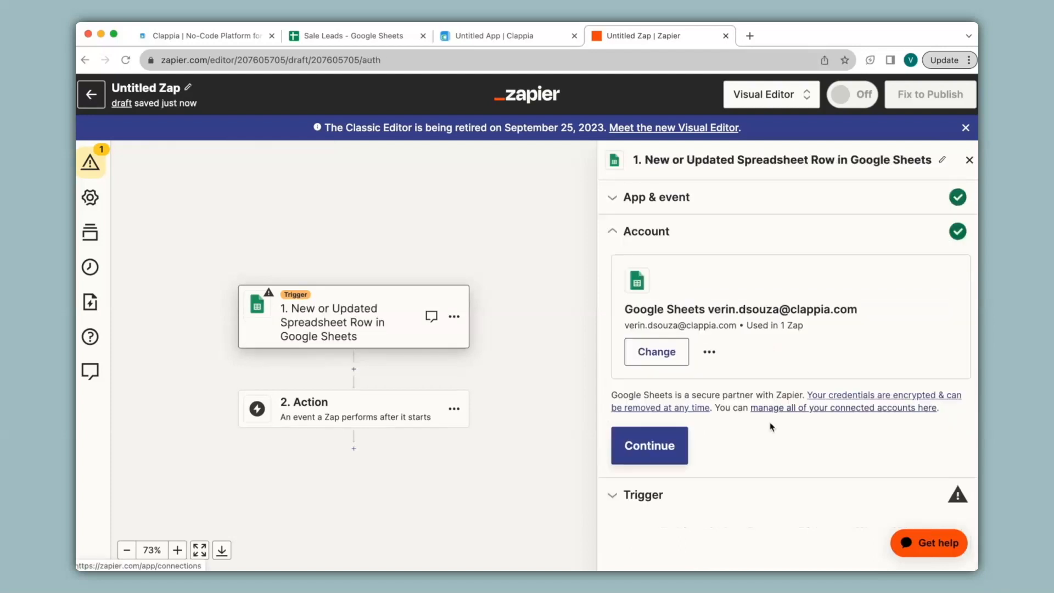
click(682, 453)
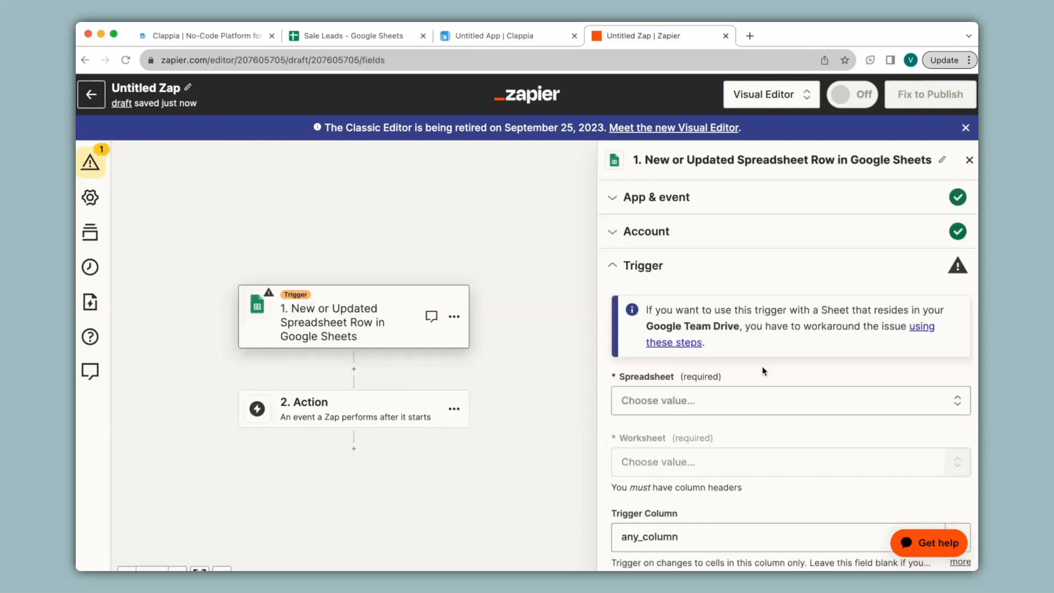
Set the trigger's spreadsheet to Sale Leads and its worksheet to Sheet1
click(727, 406)
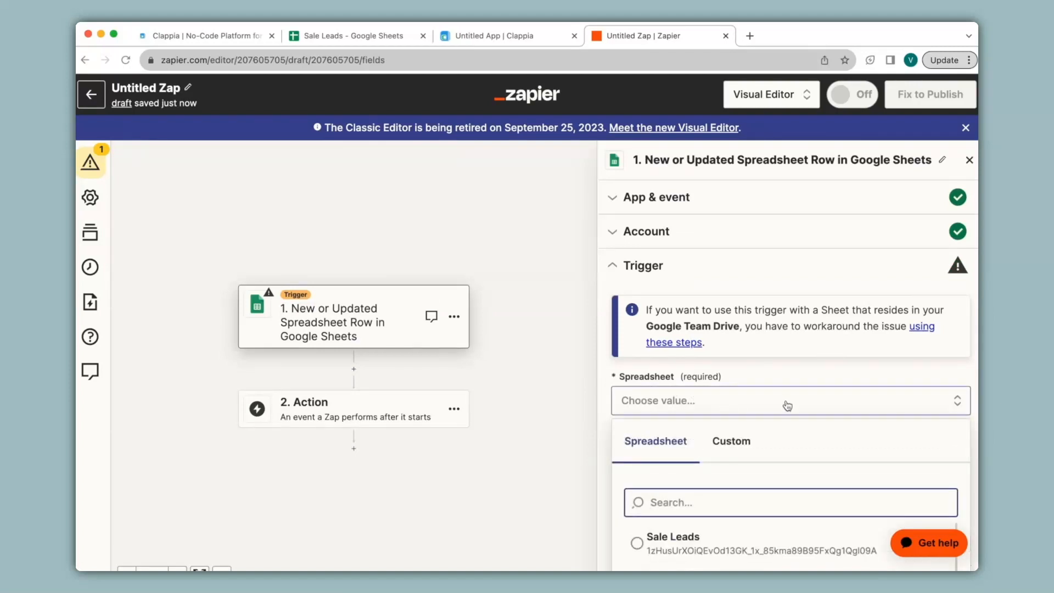
scroll(787, 406, down, 4)
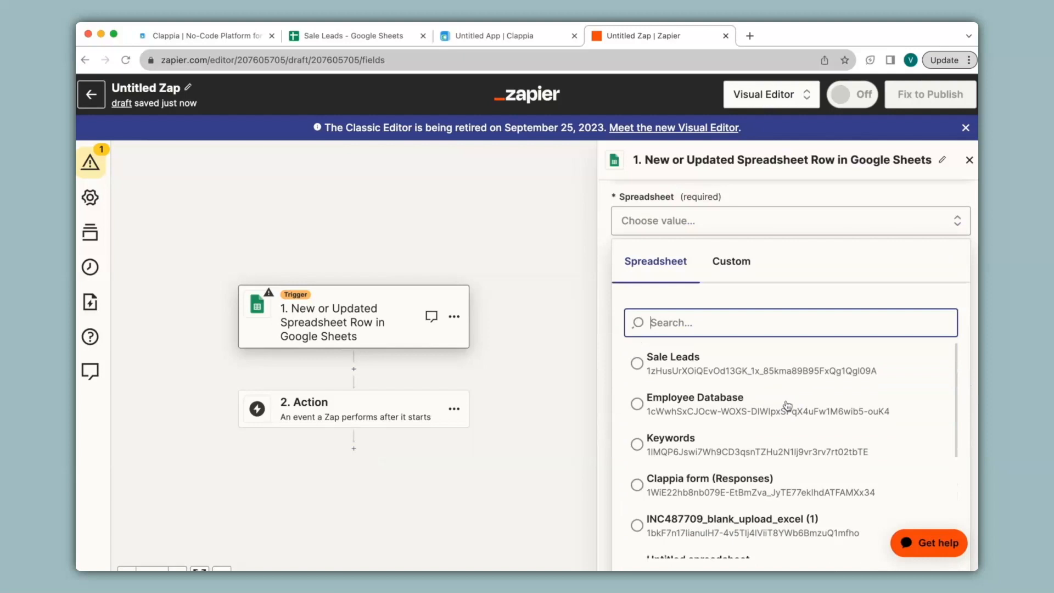
click(714, 365)
click(714, 427)
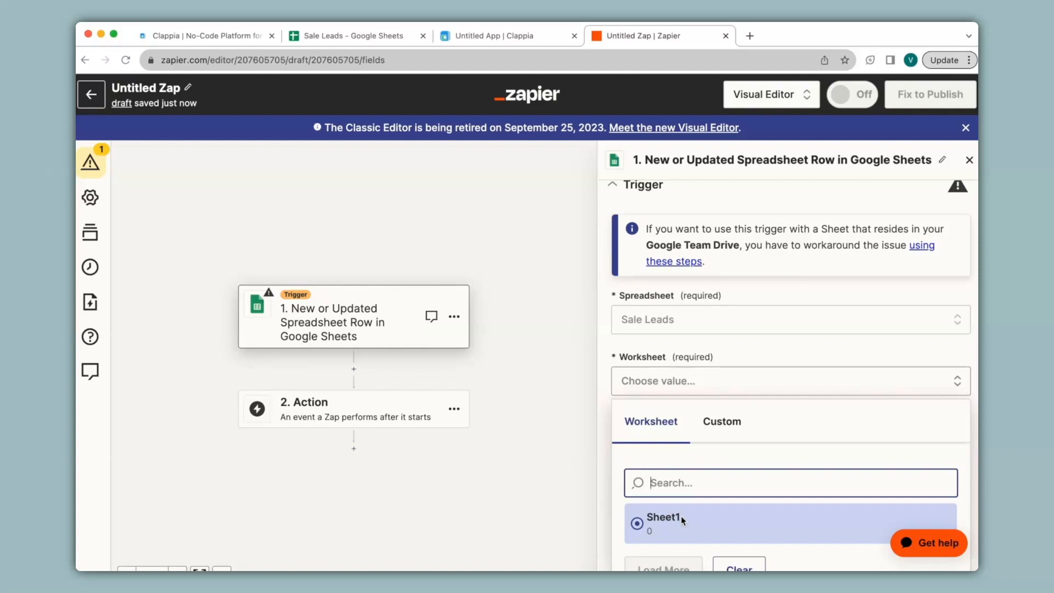
click(697, 524)
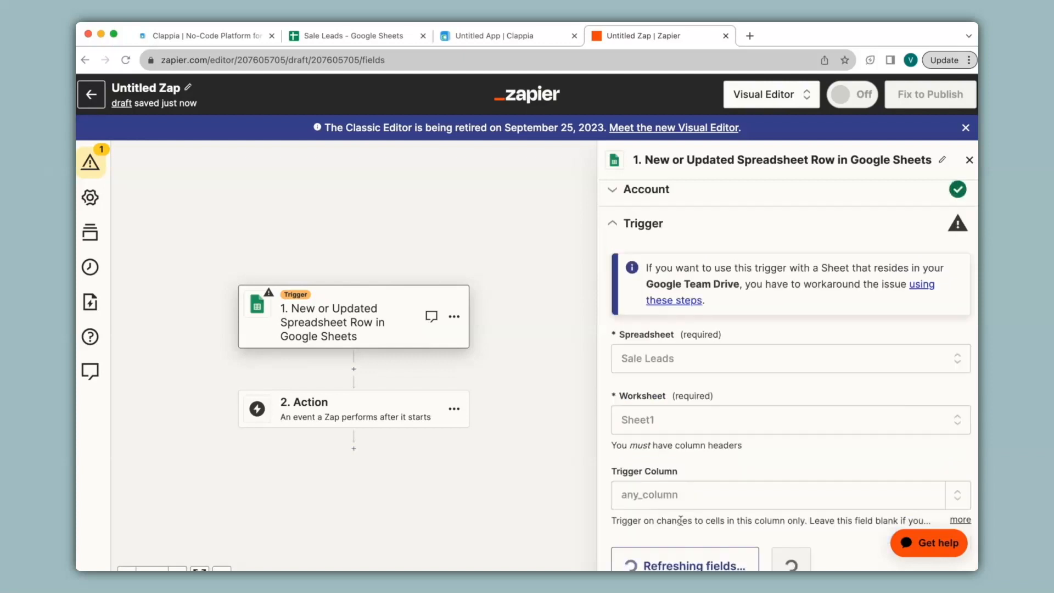
Check the trigger column choices, leave the column at any_column, and finish the trigger setup
click(690, 461)
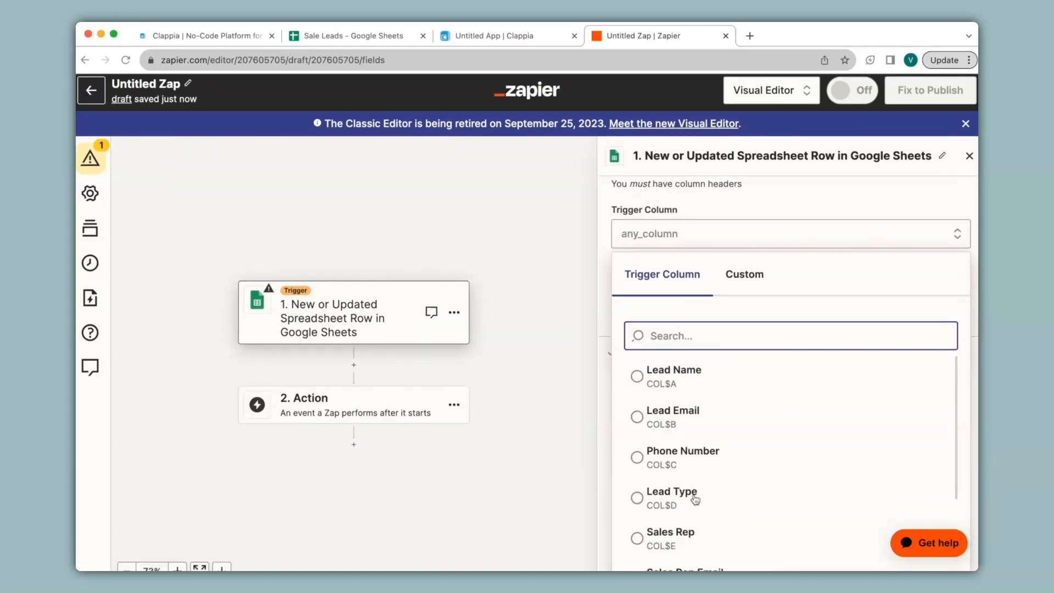
click(681, 416)
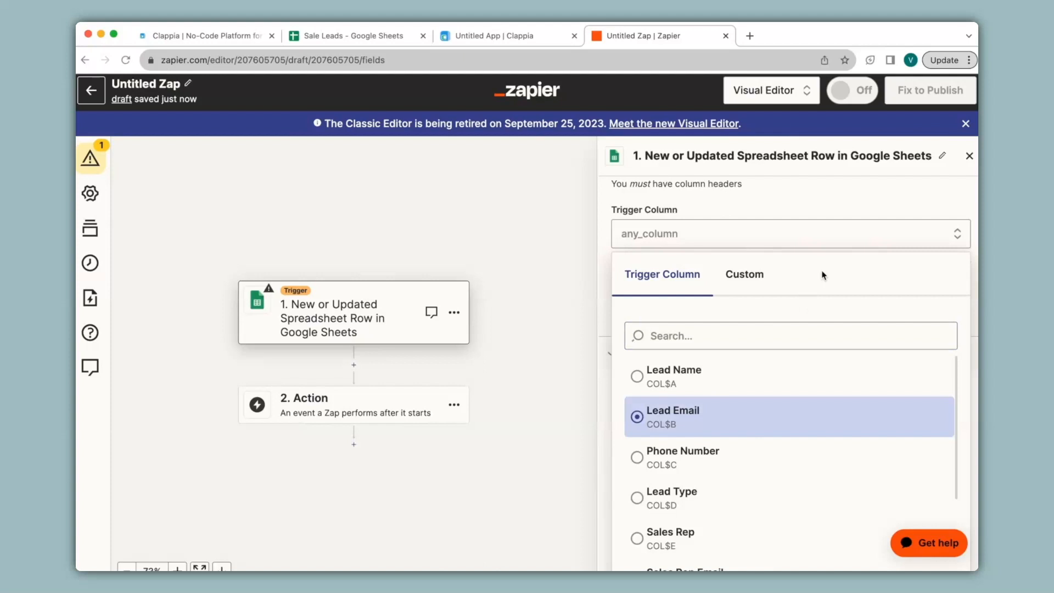
click(847, 220)
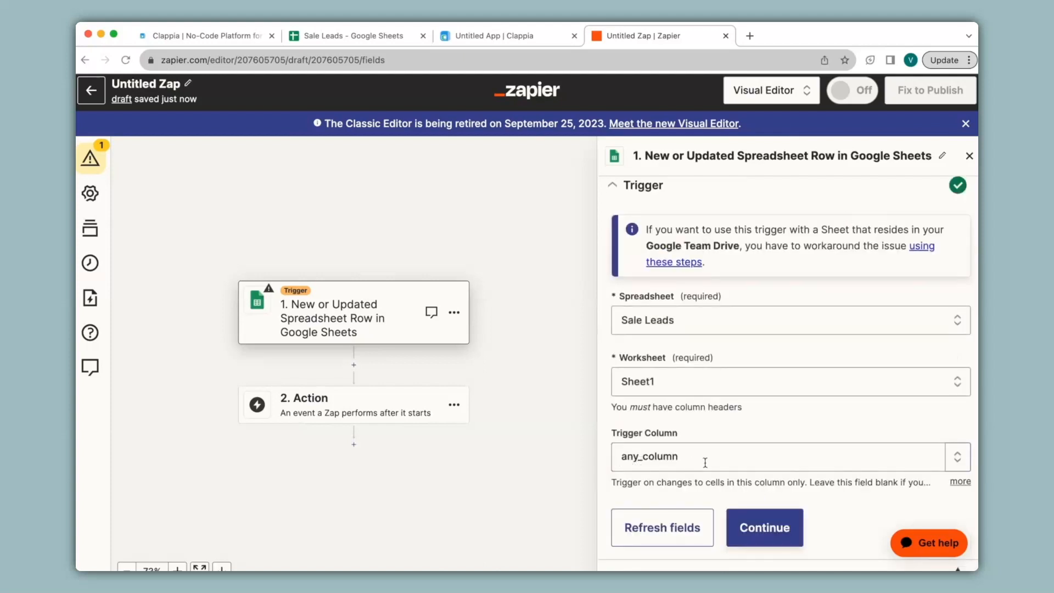
click(761, 532)
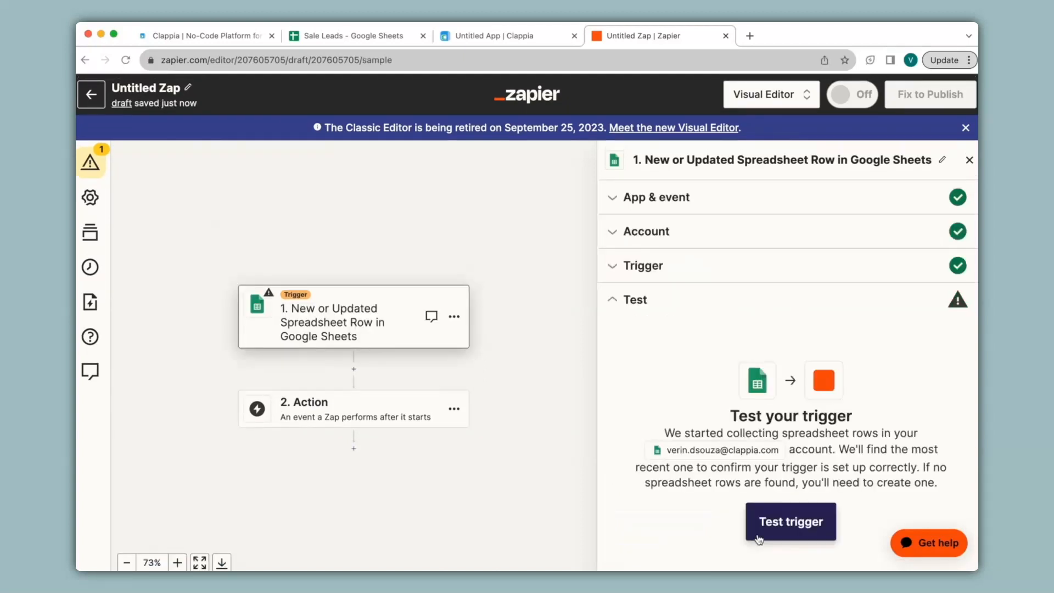
Test the Google Sheets trigger and continue with the Spreadsheet Row C record
click(760, 537)
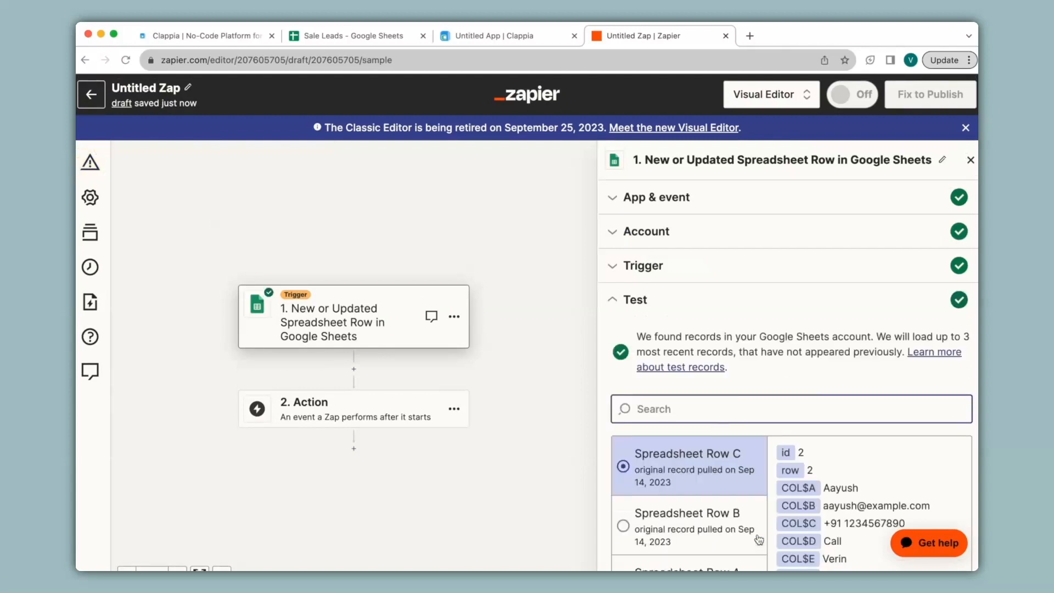
scroll(759, 540, down, 5)
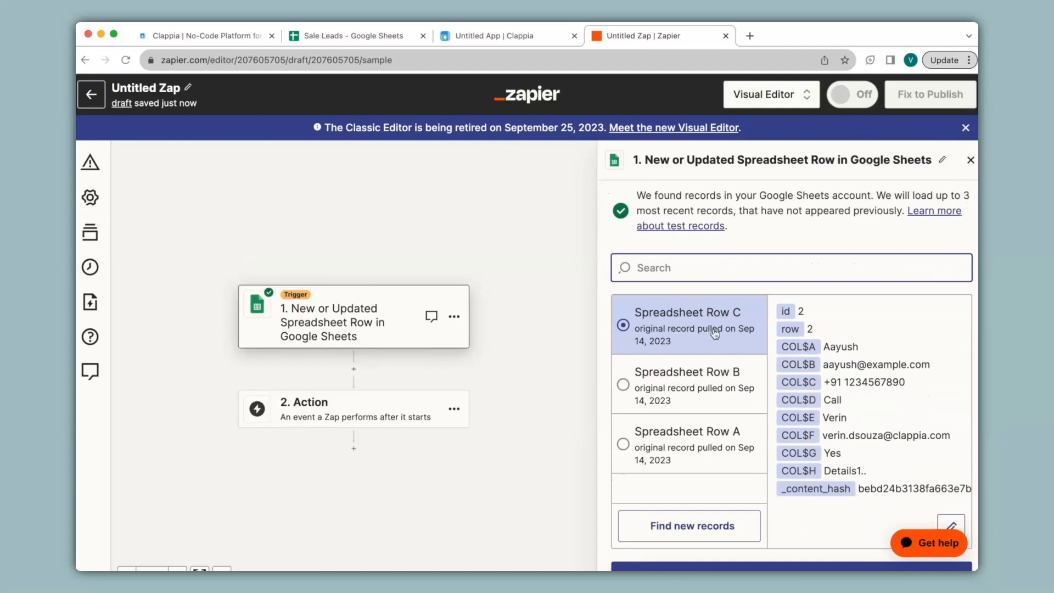
scroll(715, 334, down, 1)
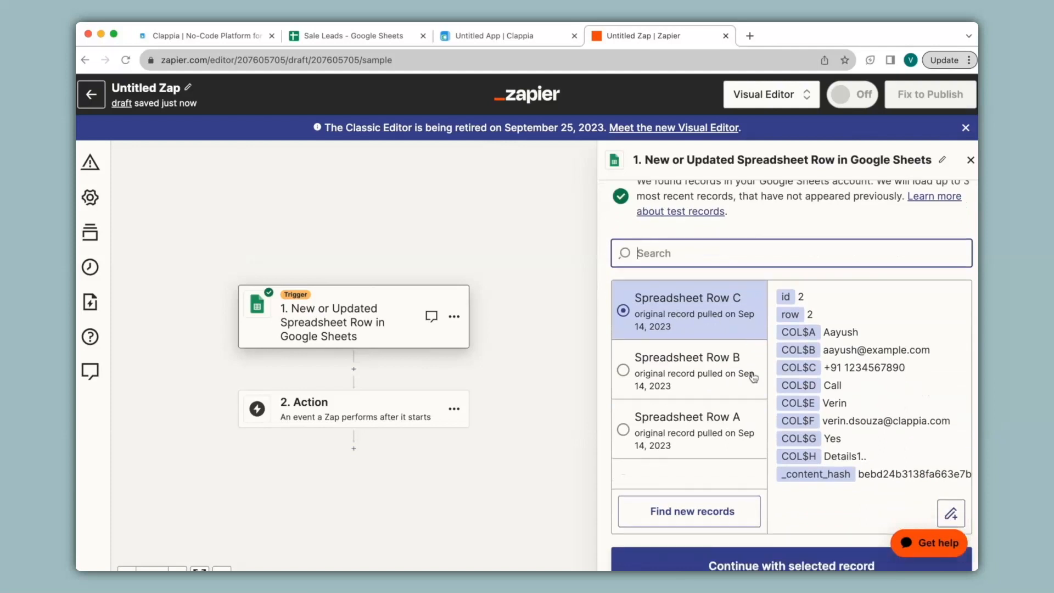
click(837, 565)
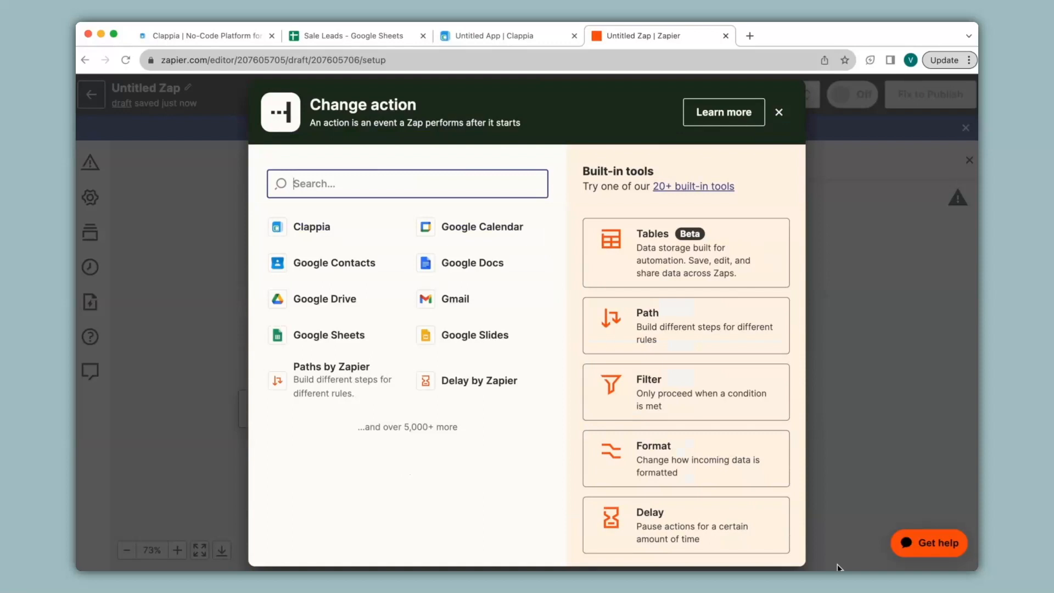
Choose Clappia as the action app with the event Create Submission, and accept the connected account
click(312, 227)
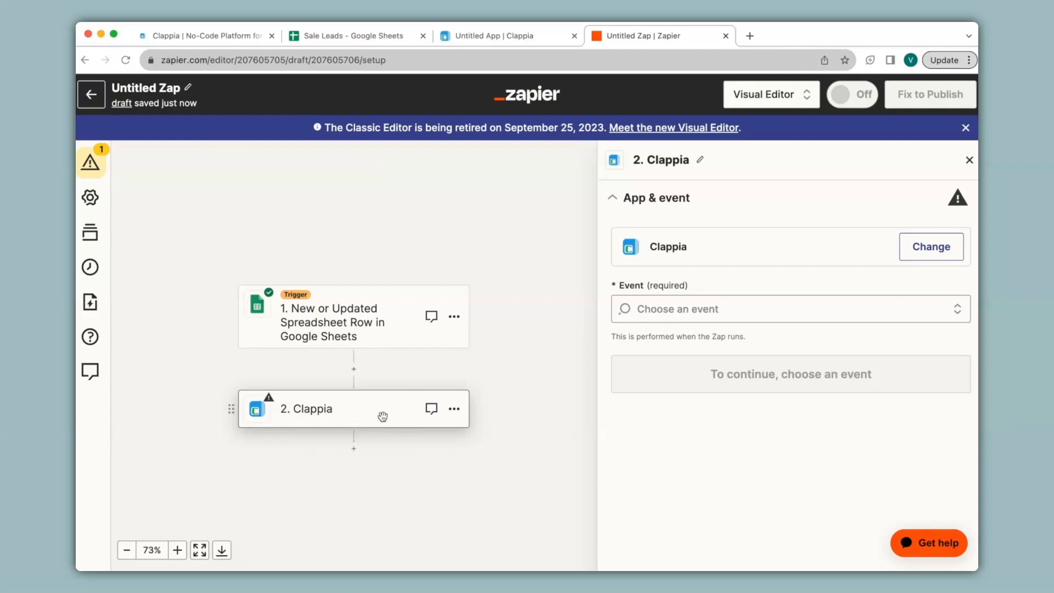
click(713, 313)
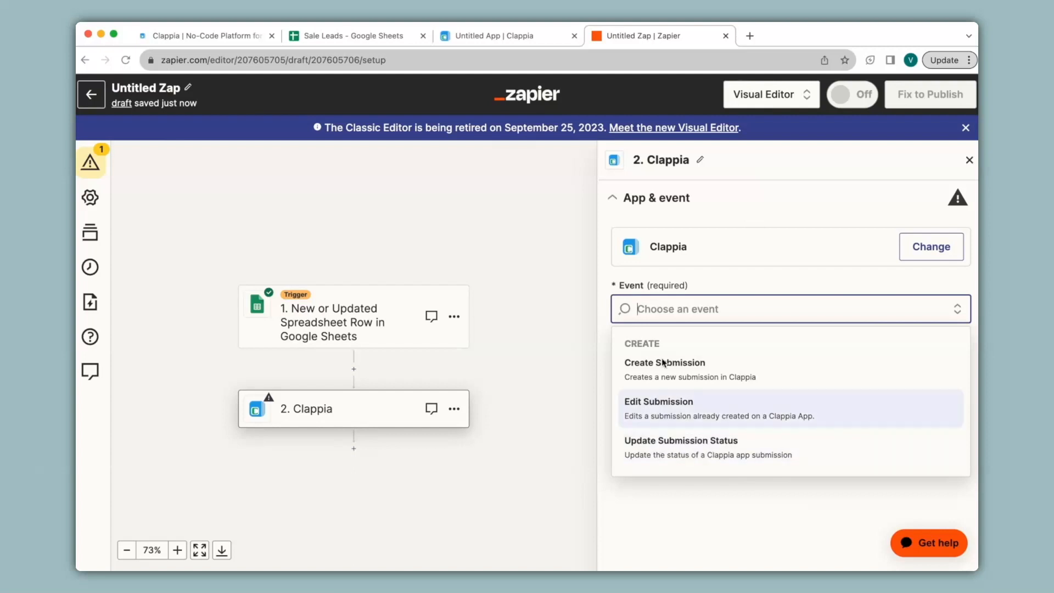
click(678, 377)
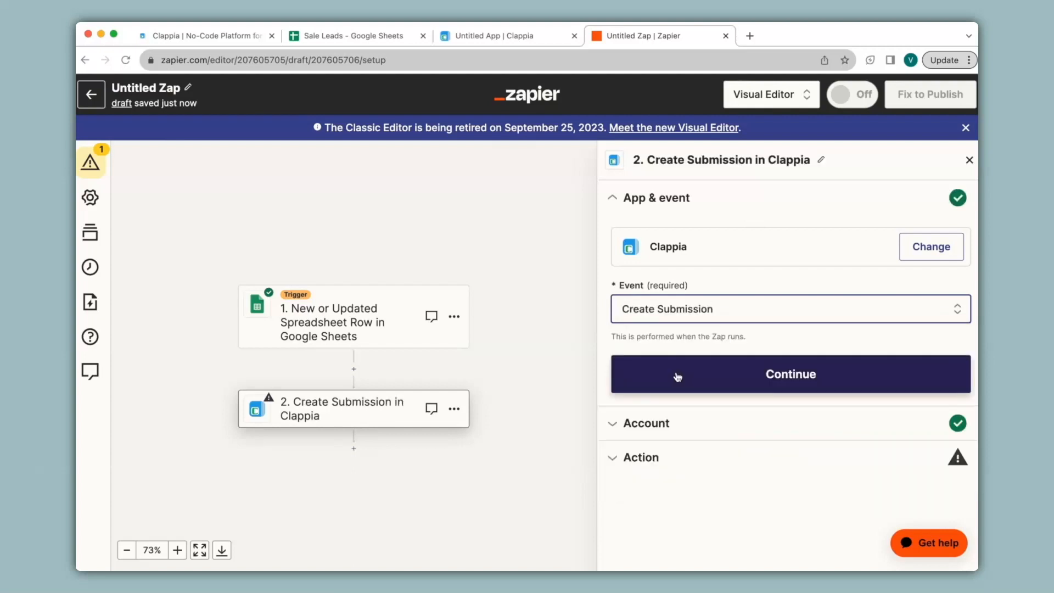
click(677, 377)
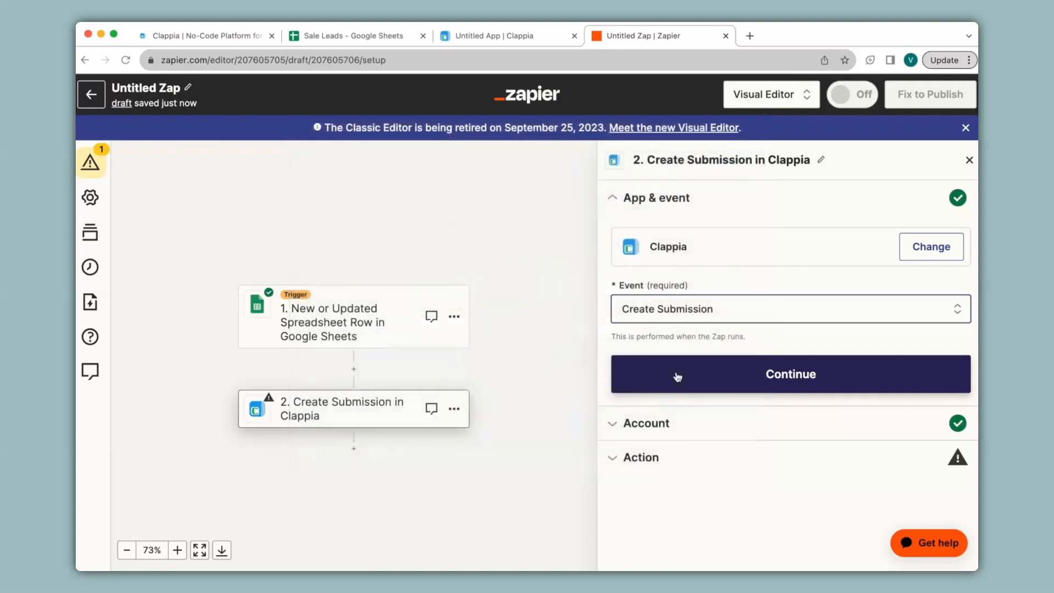
click(678, 377)
click(663, 435)
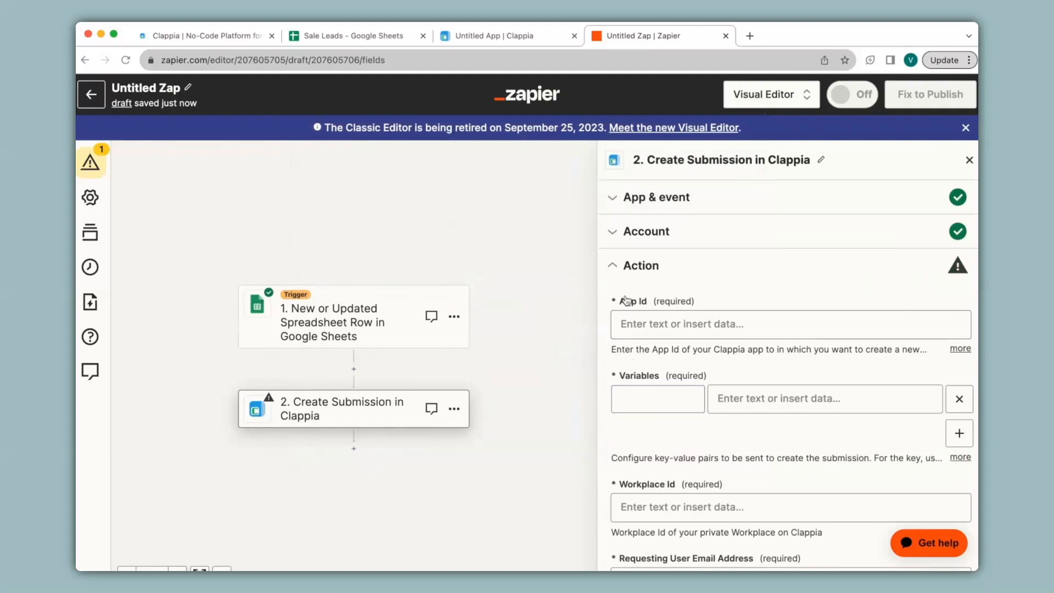
Copy the app ID from the Sales Leads app's URL in Clappia and enter HZE928472 as the Zap action's App Id
click(649, 322)
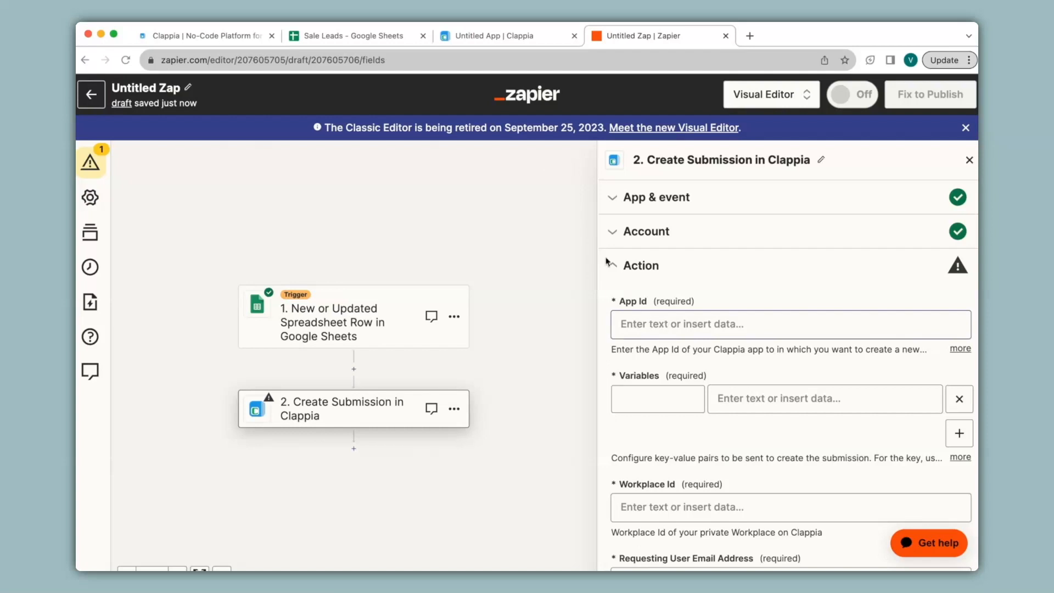
click(505, 35)
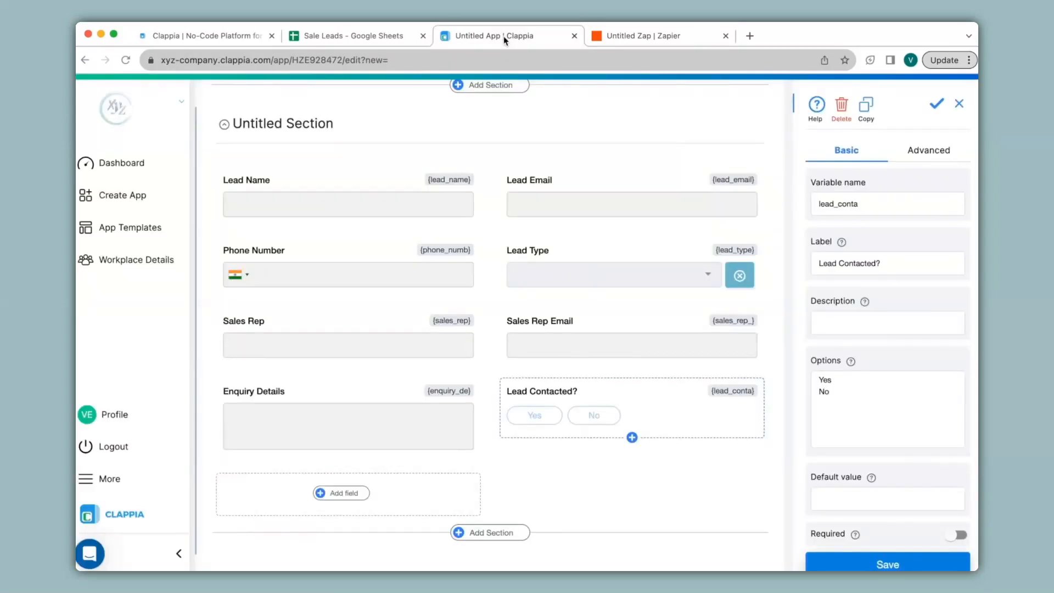
drag(321, 60, 369, 61)
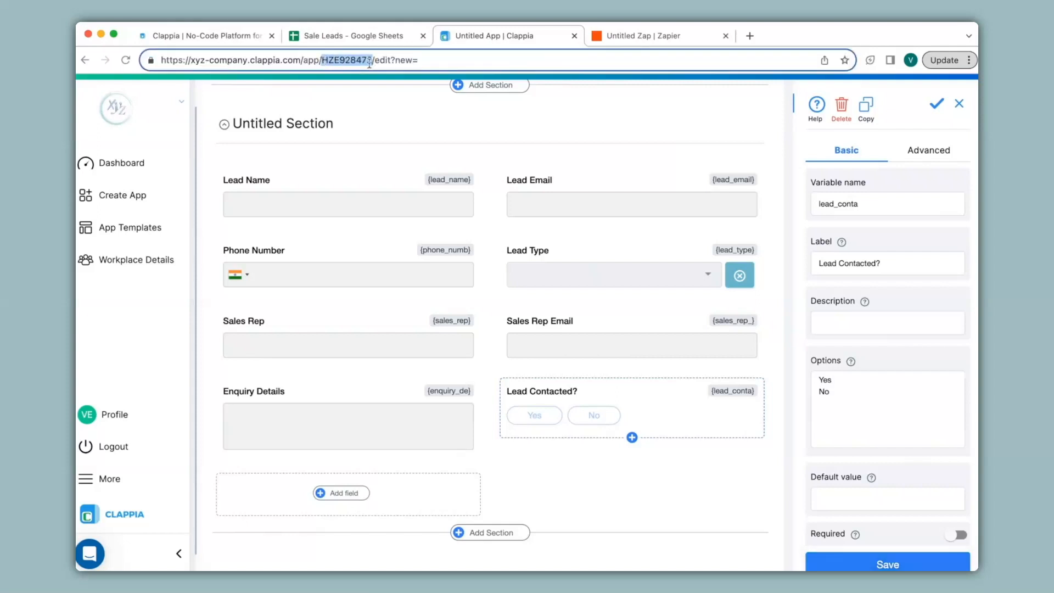
click(637, 36)
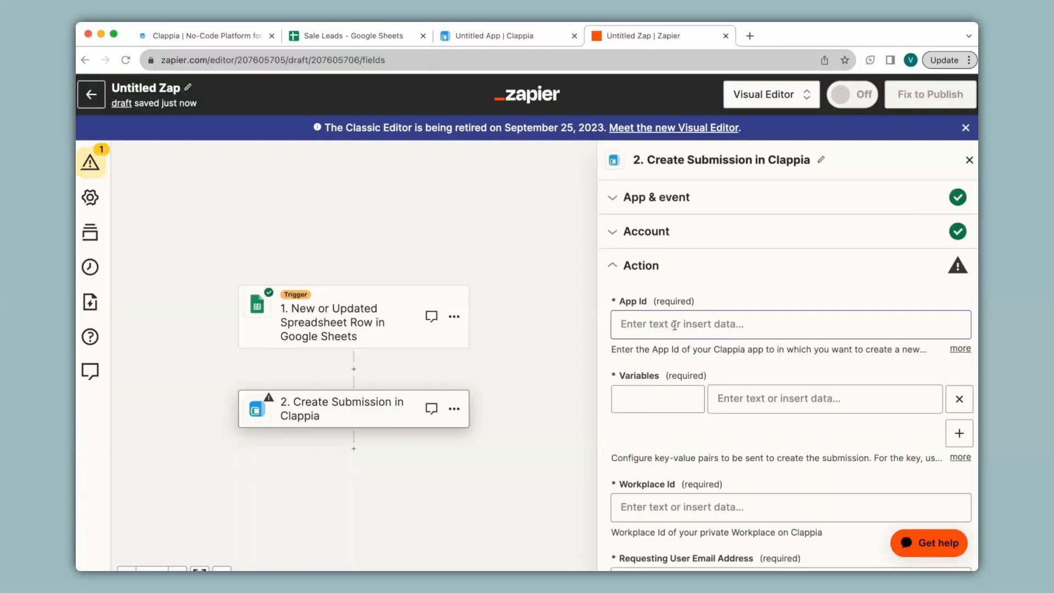
click(675, 325)
text(HZE928472)
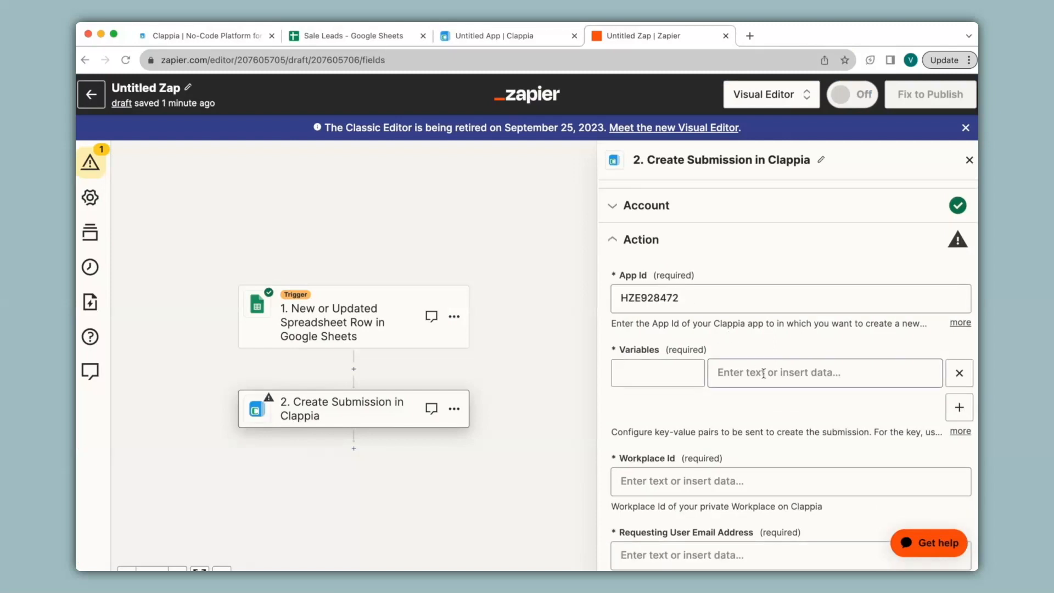
Insert the sheet's Lead Name and Lead Email data as the values of the first two action variables
click(800, 373)
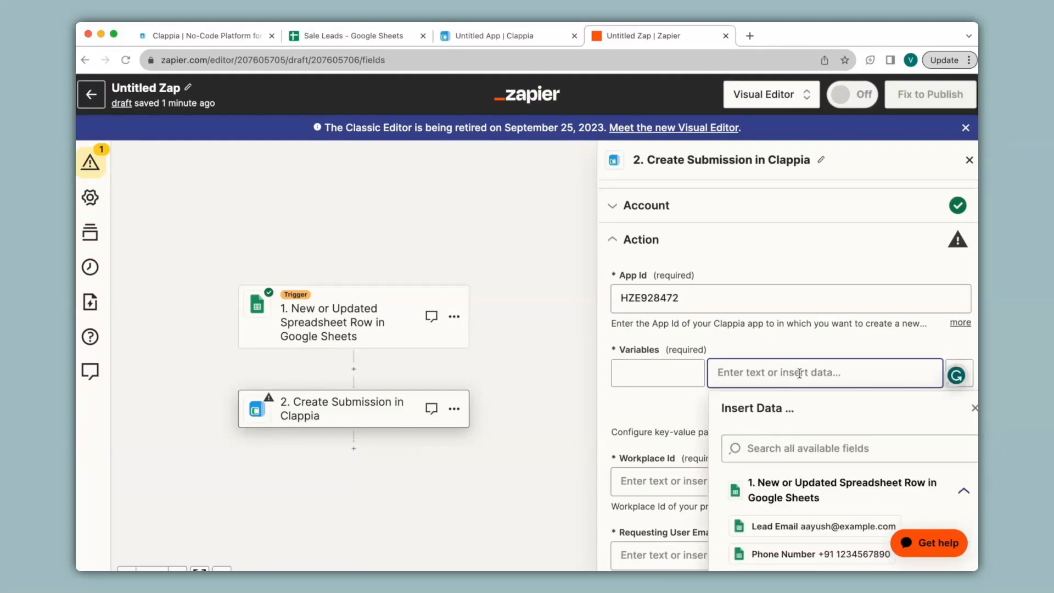
scroll(799, 374, down, 3)
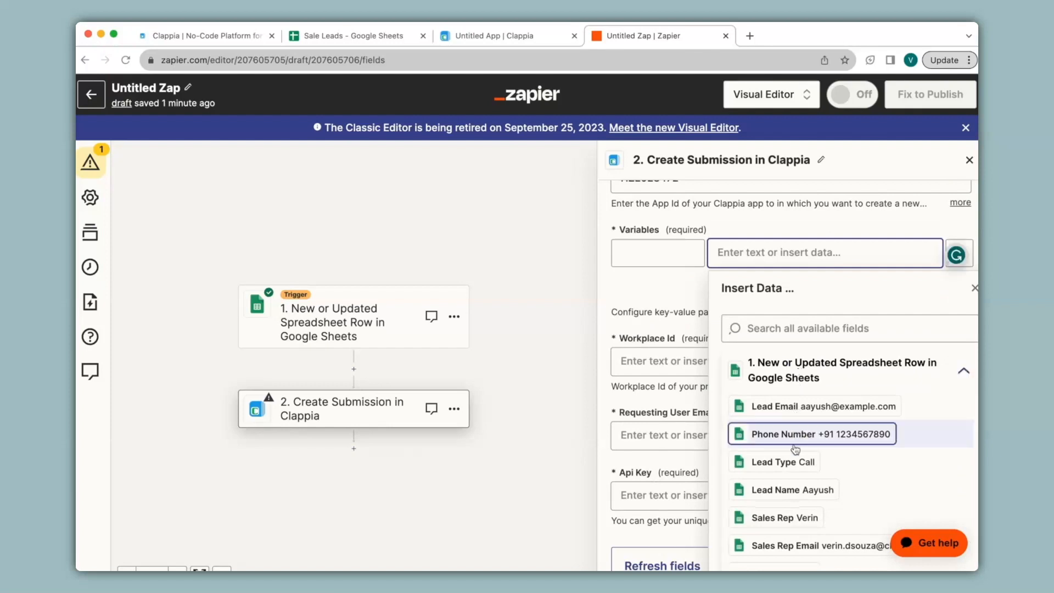
click(793, 490)
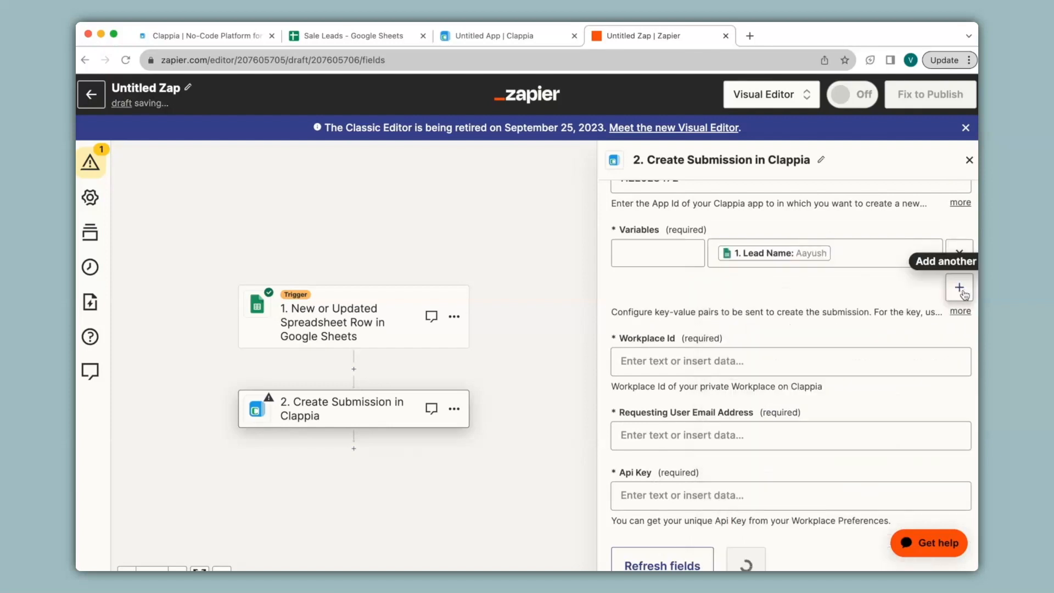
click(959, 294)
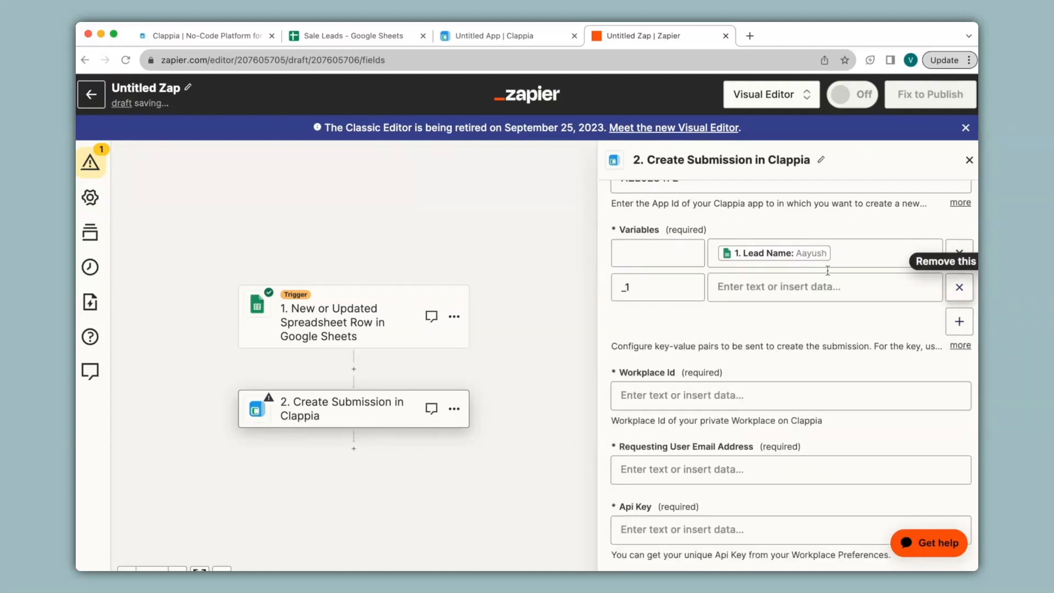
click(780, 288)
click(769, 440)
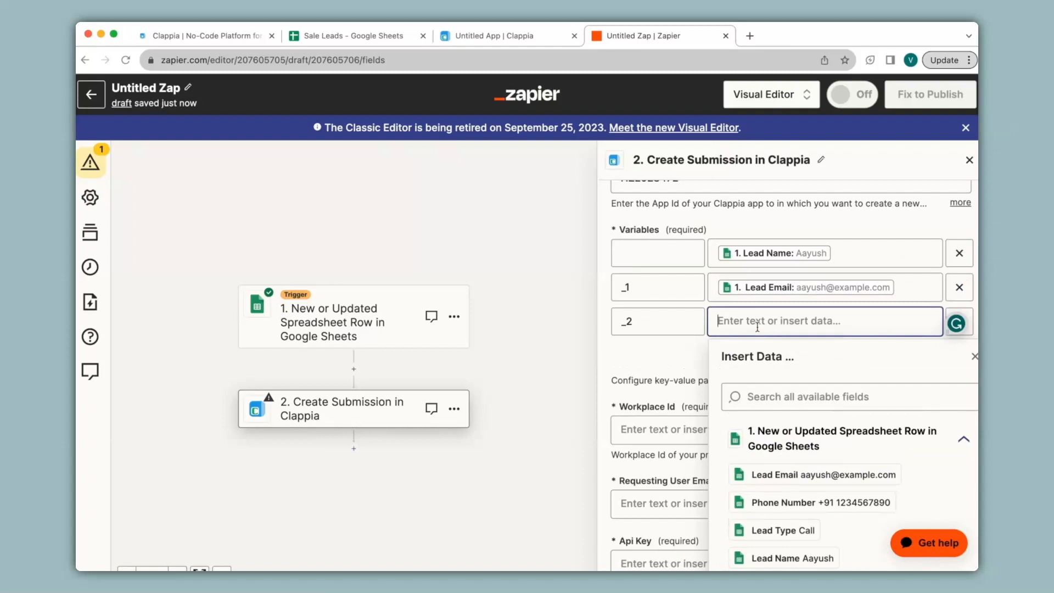
Add variable rows holding the sheet's Phone Number, Lead Type, Sales Rep, Sales Rep Email, Enquiry Details and Contacted data
text(Lead)
click(782, 502)
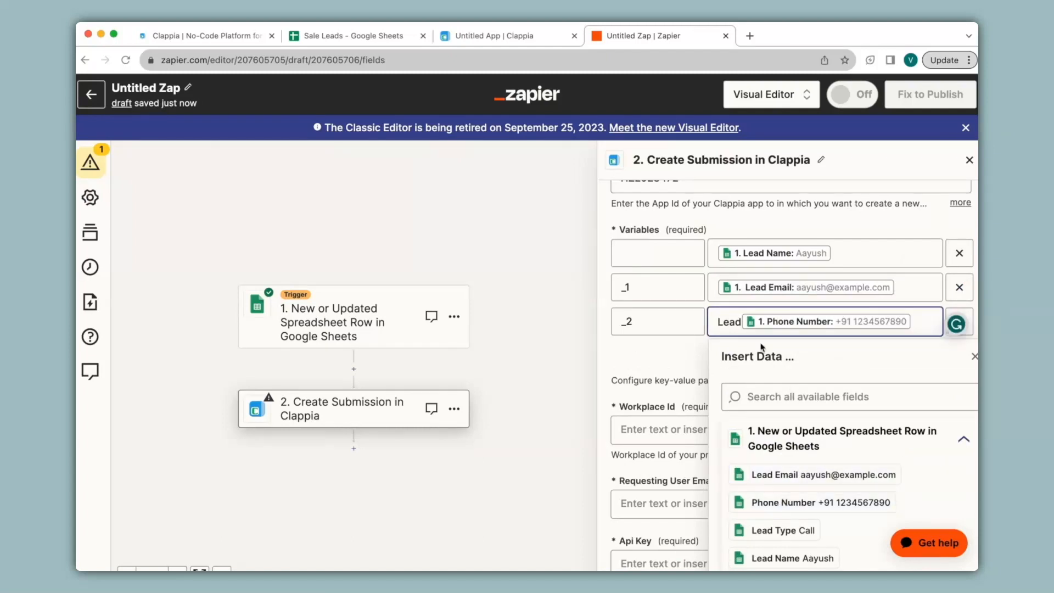
key(BackSpace)
key(BackSpace)
key(BackSpace)
key(BackSpace)
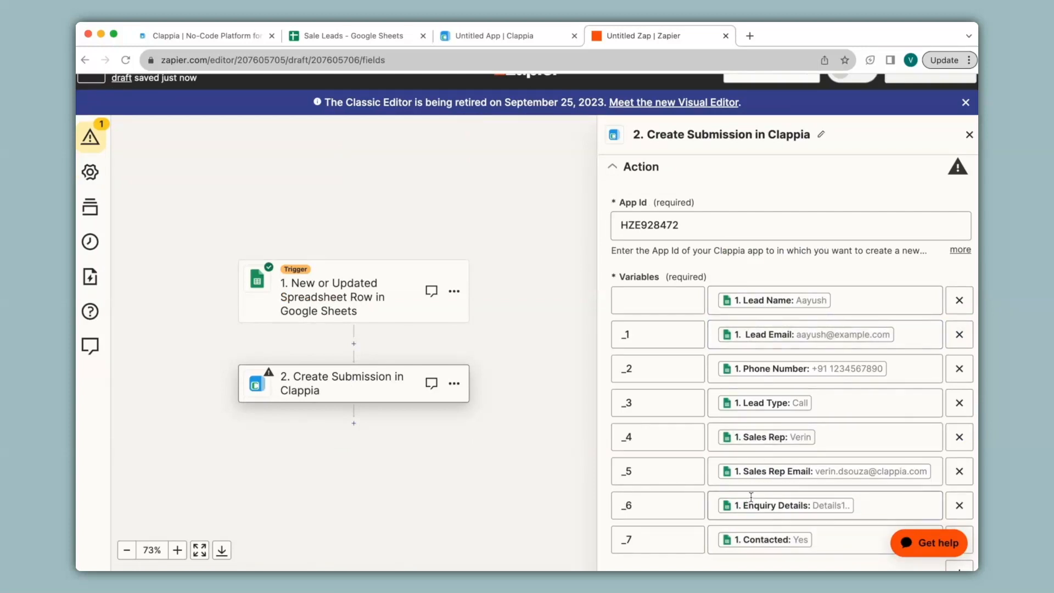
Copy the Clappia field variable names as the matching keys: lead_name, lead_email, phone_numb, lead_type, sales_rep, sales_rep_, enquiry_de and lead_conta
click(675, 302)
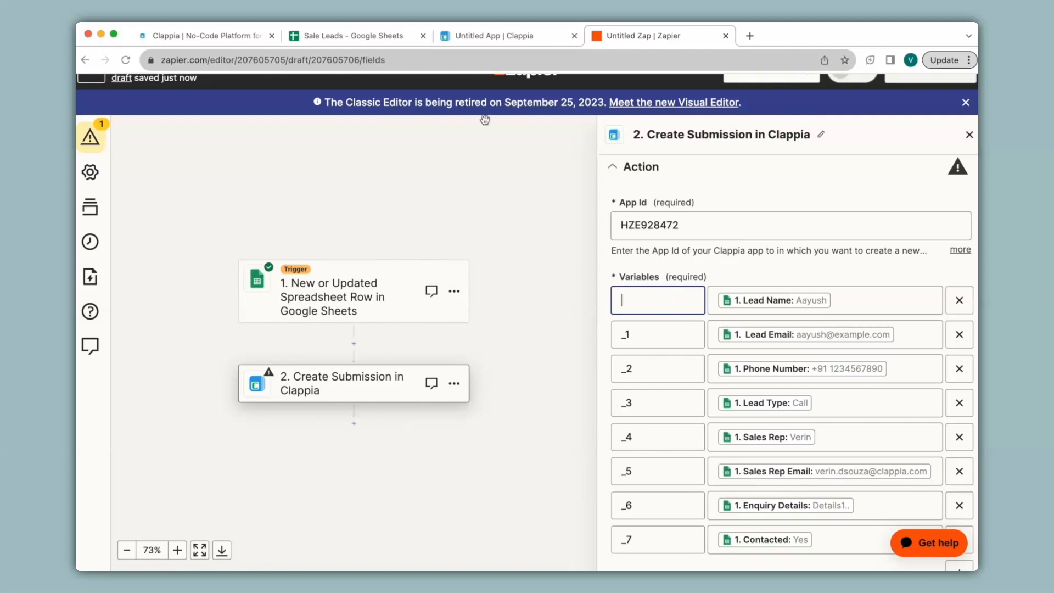
click(491, 38)
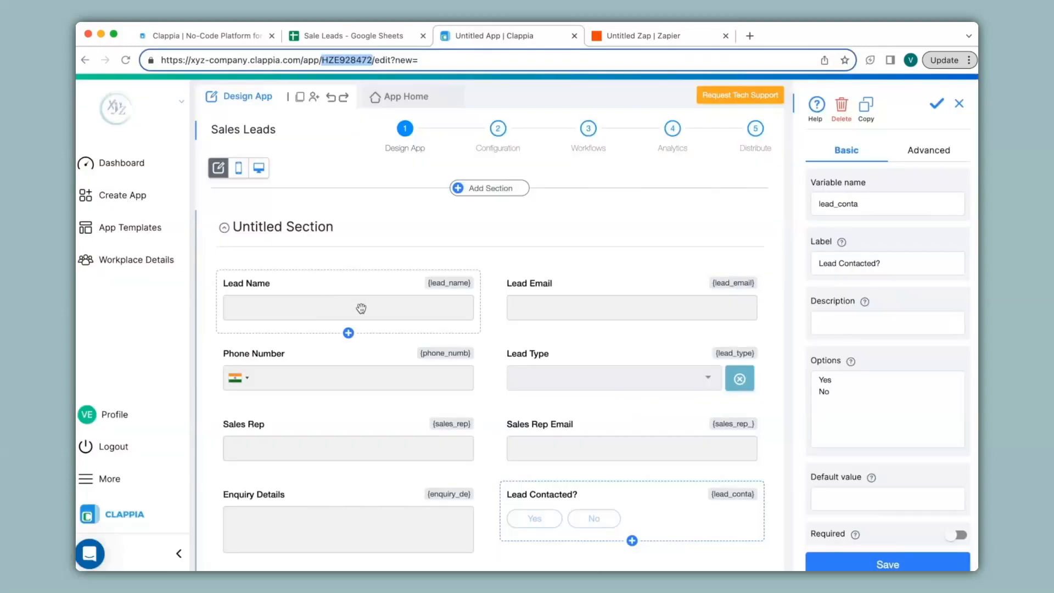
click(400, 288)
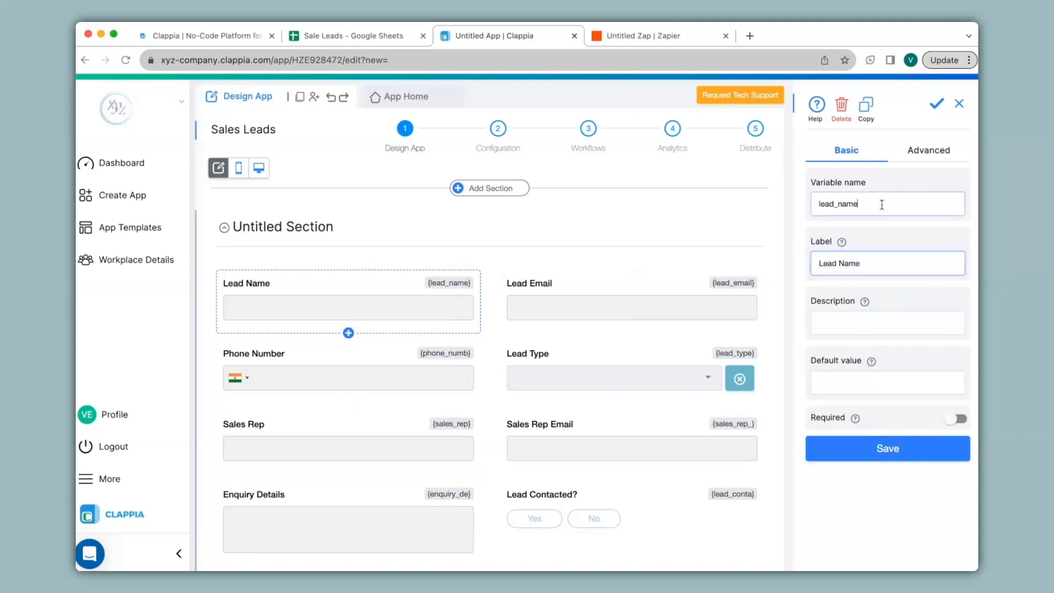
drag(901, 203, 813, 205)
key(super+c)
click(641, 36)
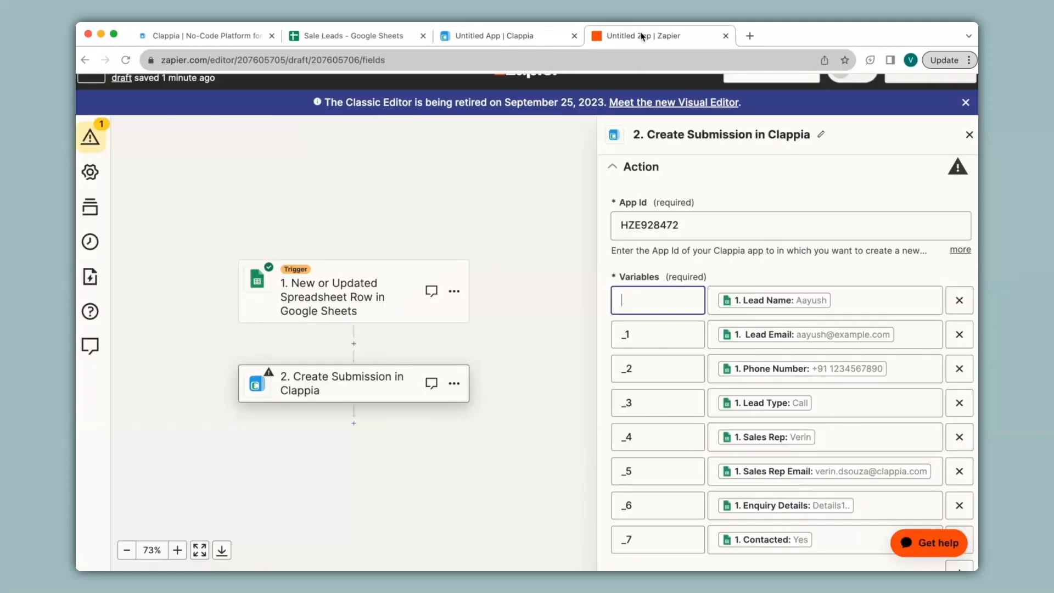
key(super+v)
click(688, 551)
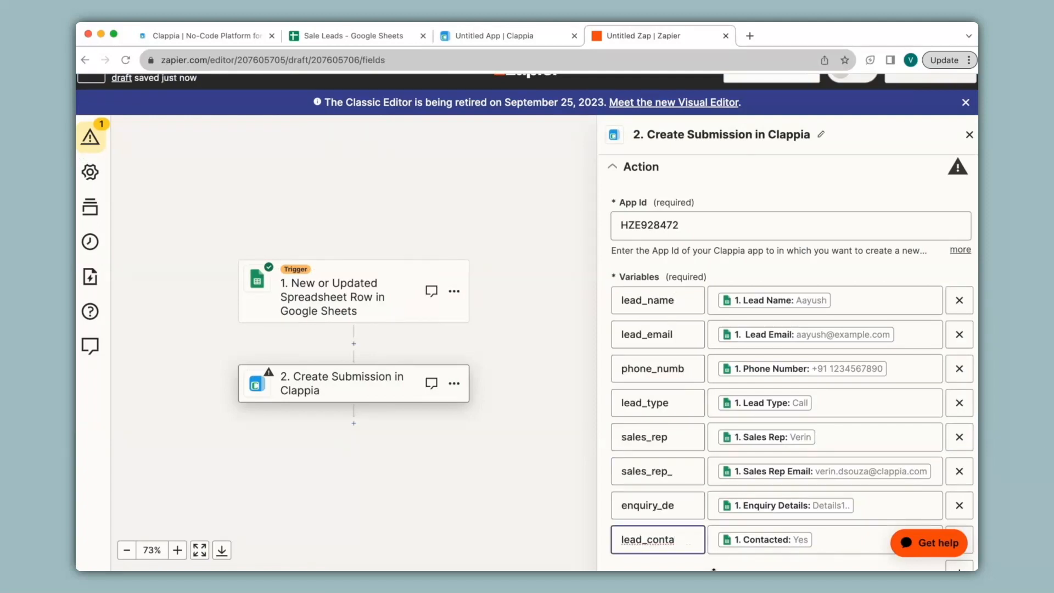
scroll(712, 560, down, 5)
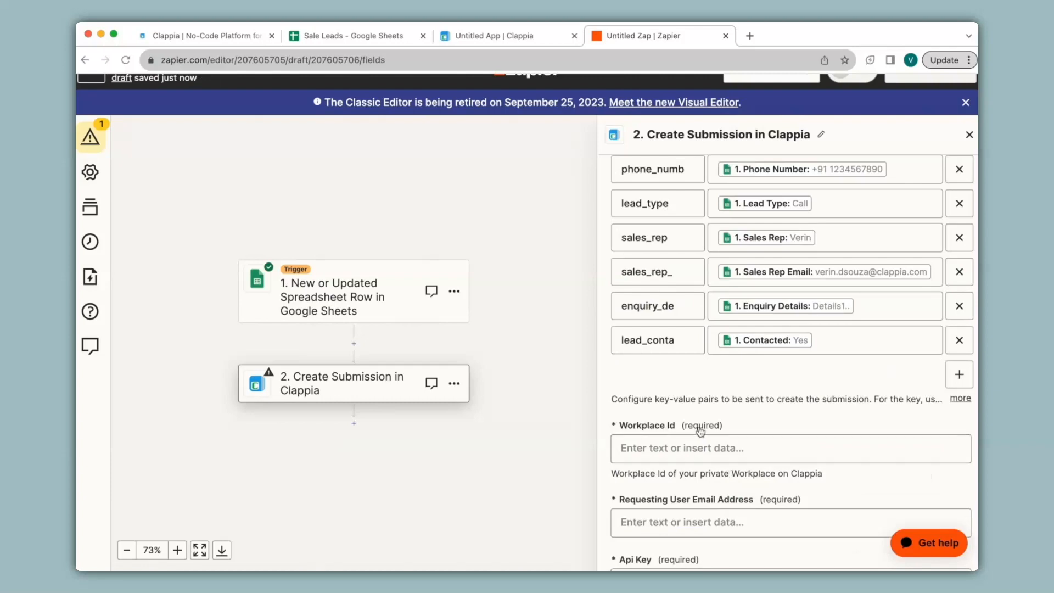
Copy the Workplace Id from Clappia's workplace details into the Zap action and fill in the requesting user's email address
click(508, 43)
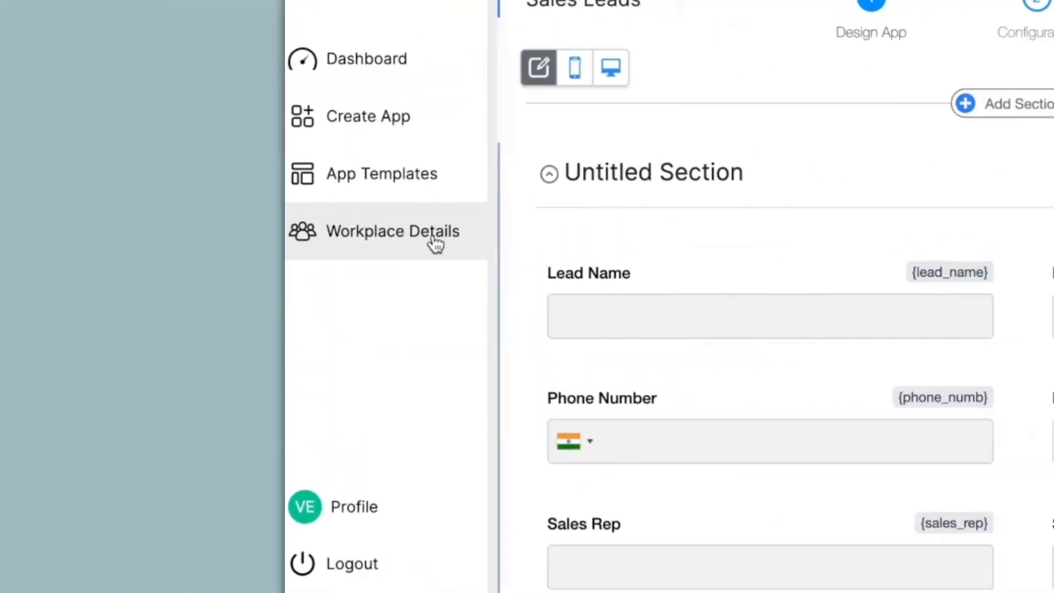
click(604, 236)
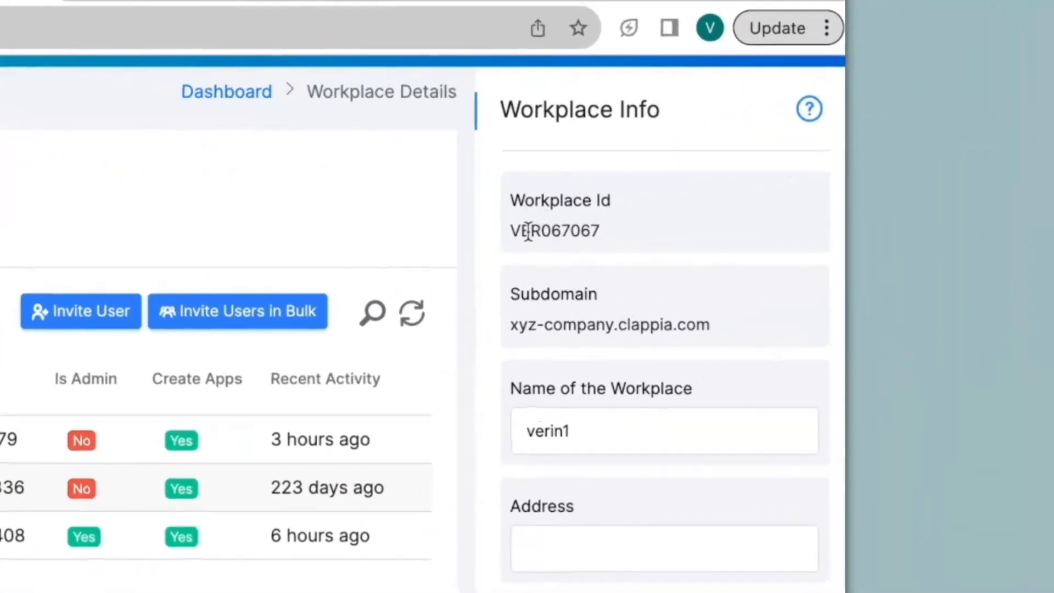
drag(687, 182, 729, 182)
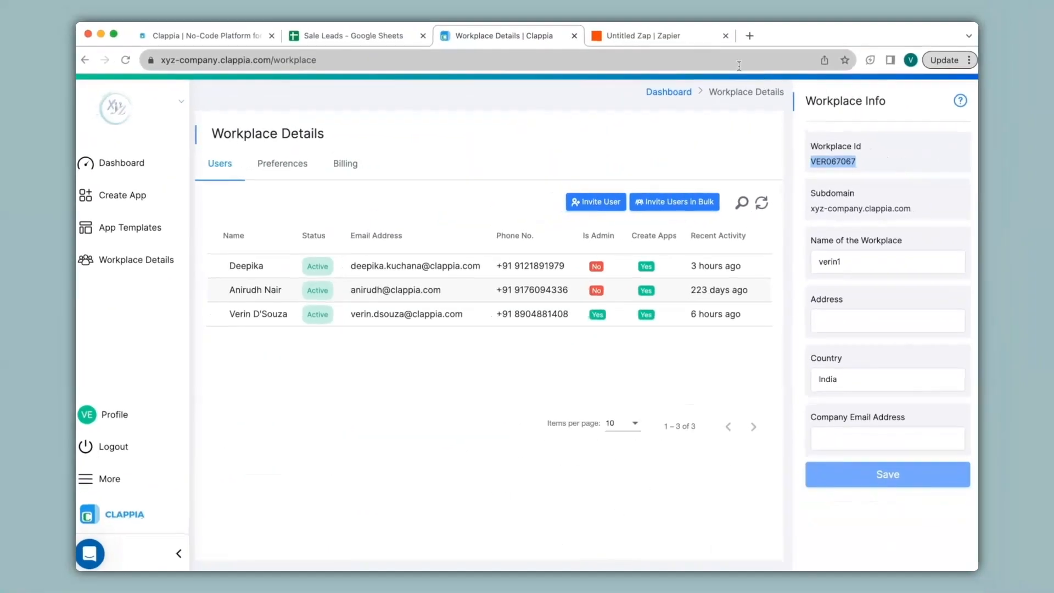
click(689, 36)
click(661, 448)
text(VER067067)
scroll(686, 433, down, 2)
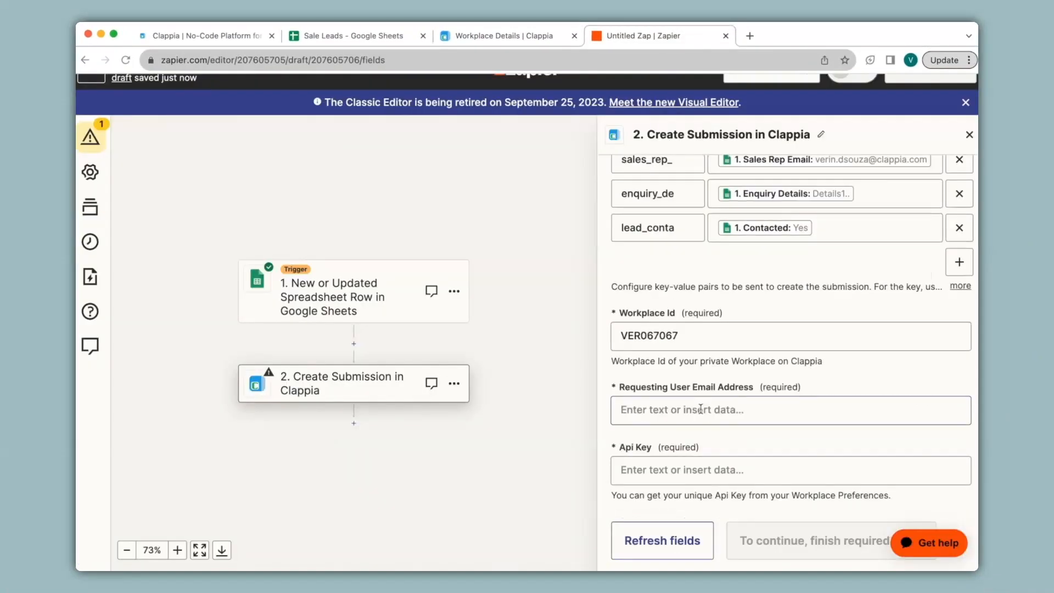
click(700, 409)
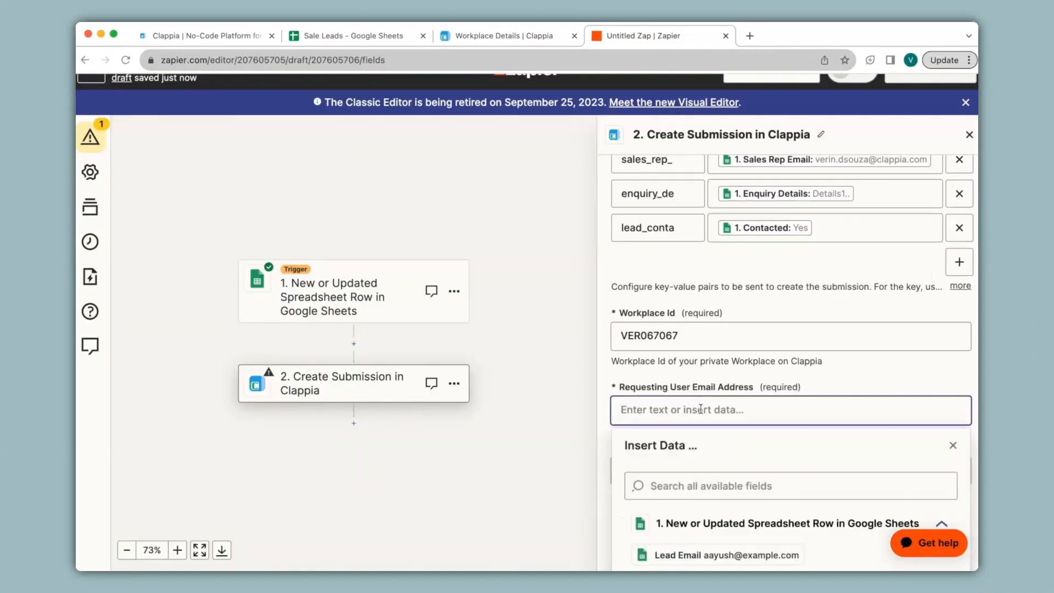
key(super+v)
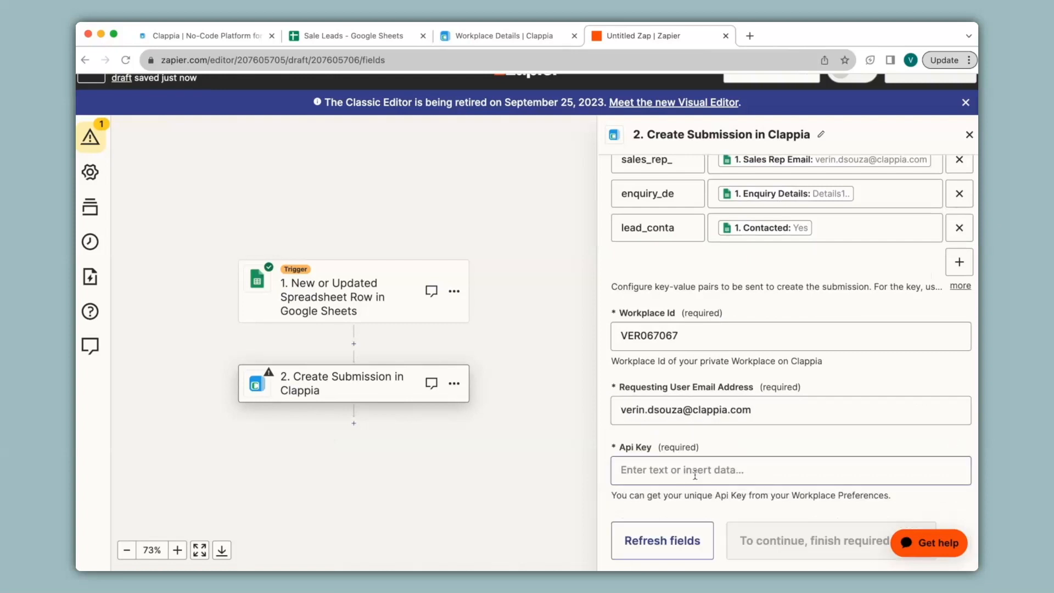
Copy the API key from Clappia's workplace preferences and paste it as the Zap action's Api Key
click(482, 36)
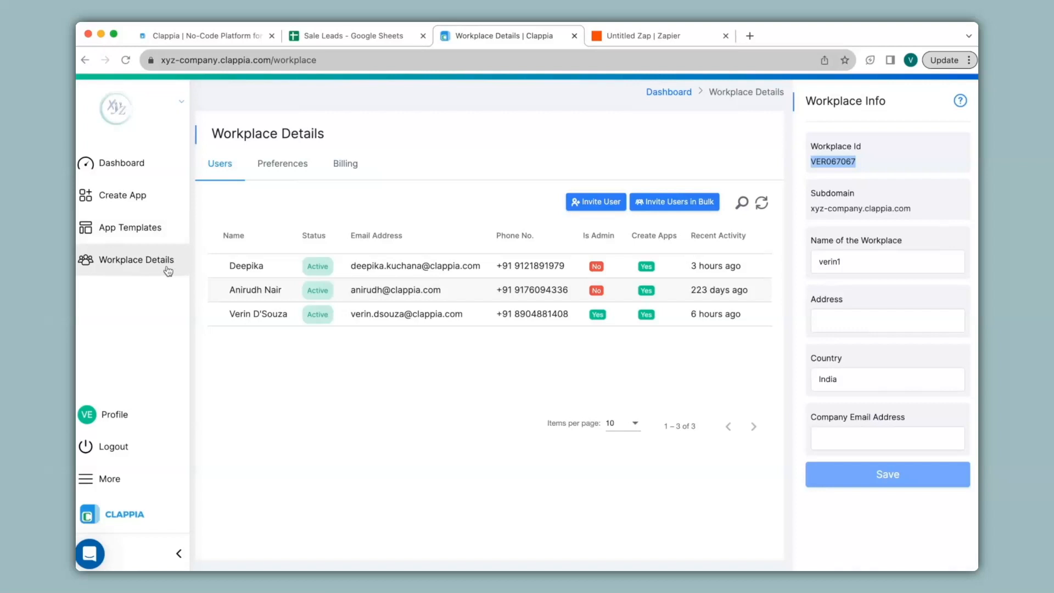
click(284, 164)
click(336, 420)
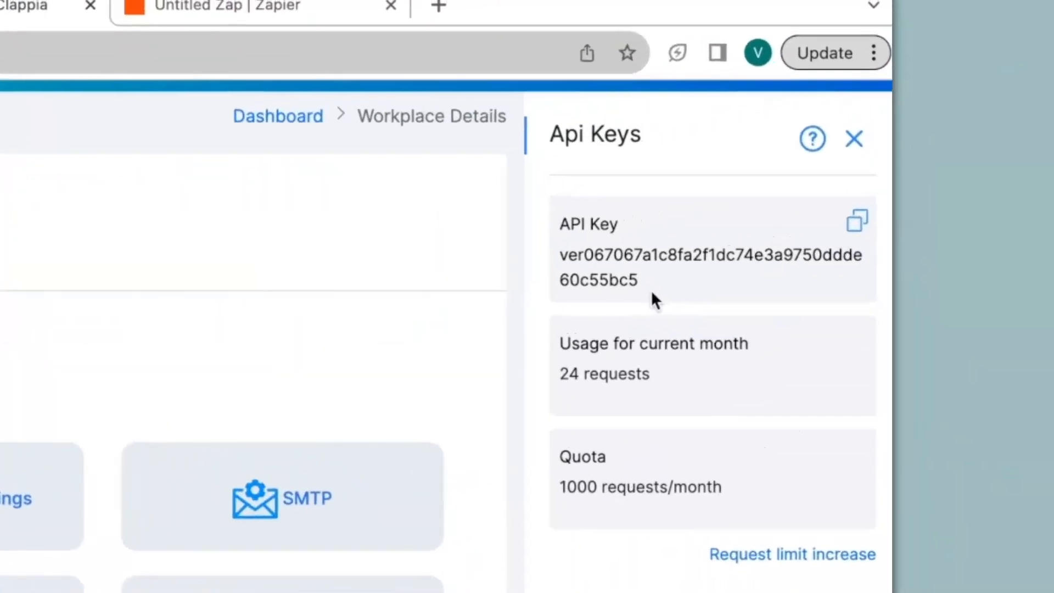
drag(864, 184, 814, 158)
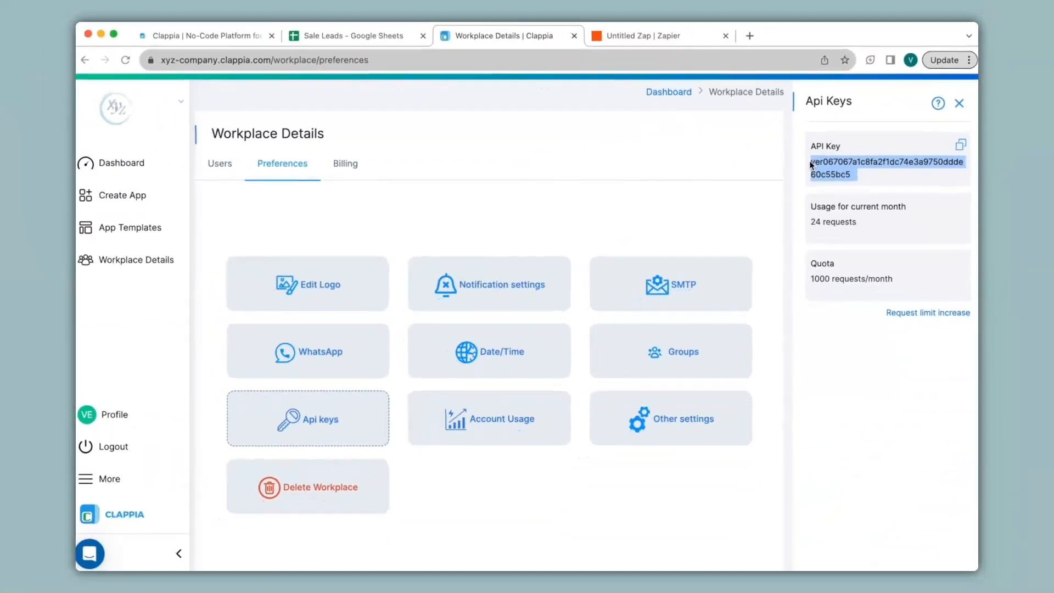
click(643, 37)
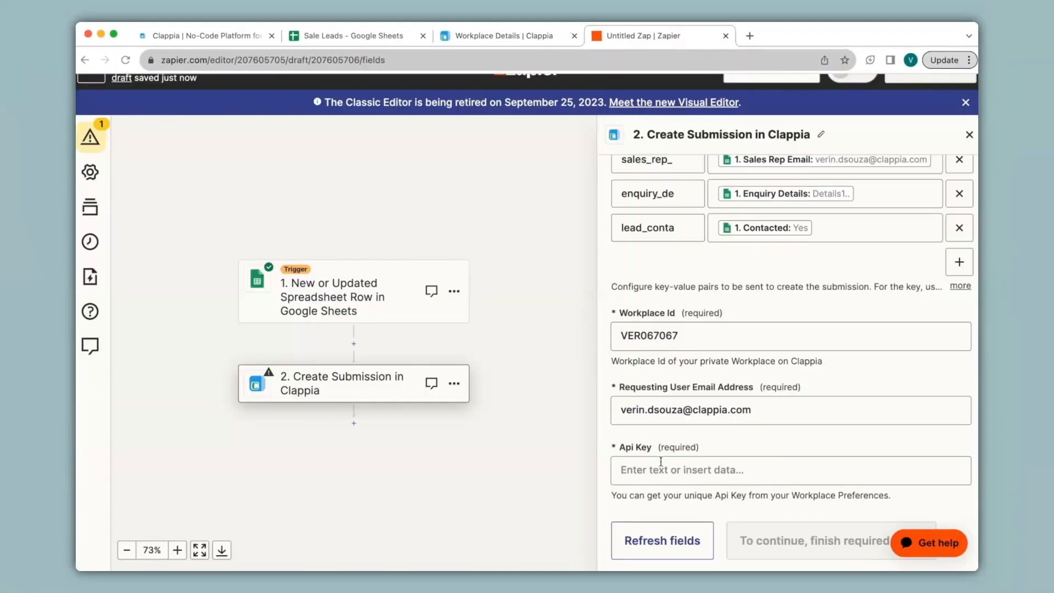
click(663, 471)
key(super+v)
scroll(662, 471, down, 1)
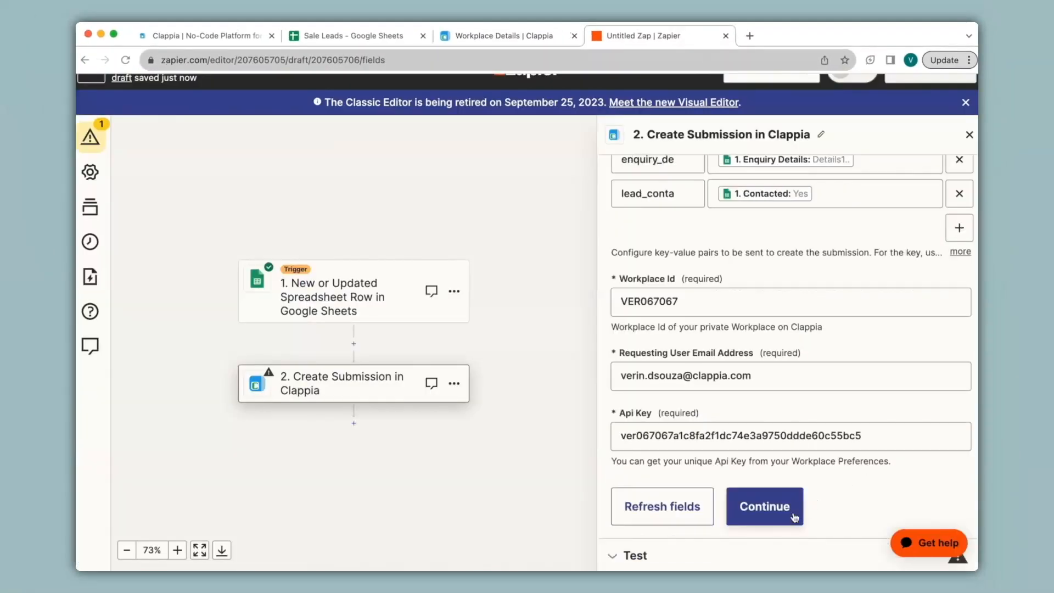
Test the Create Submission action and review the created record in the Sales Leads app's submissions in Clappia
click(794, 517)
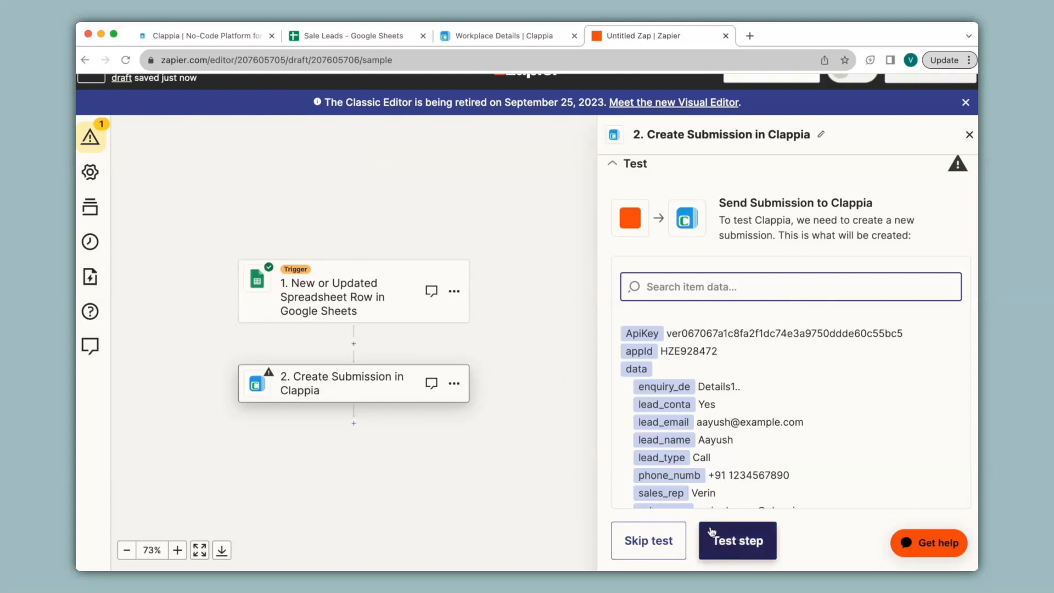
click(740, 545)
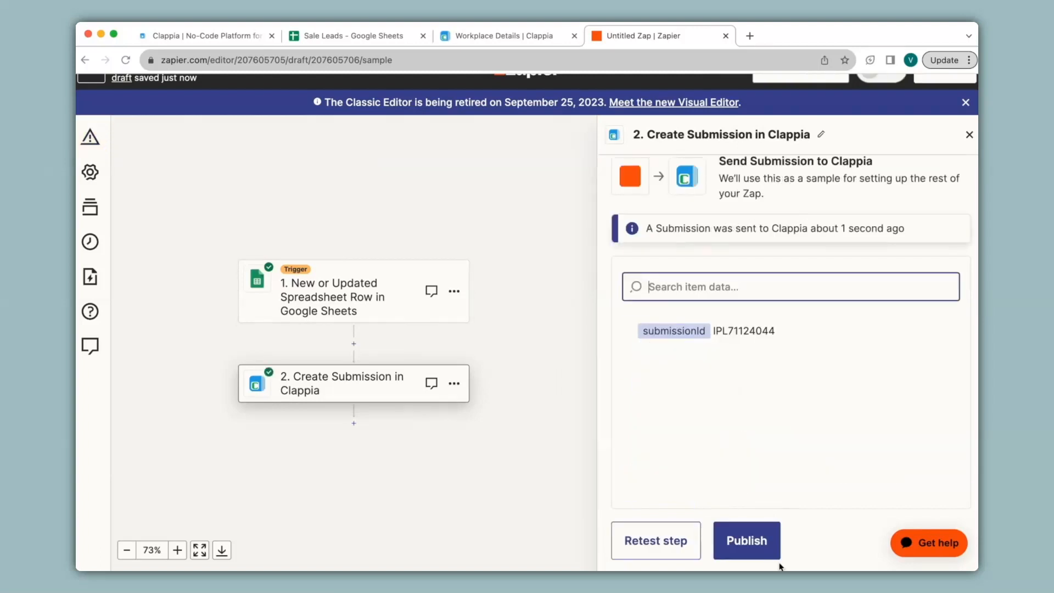
click(502, 34)
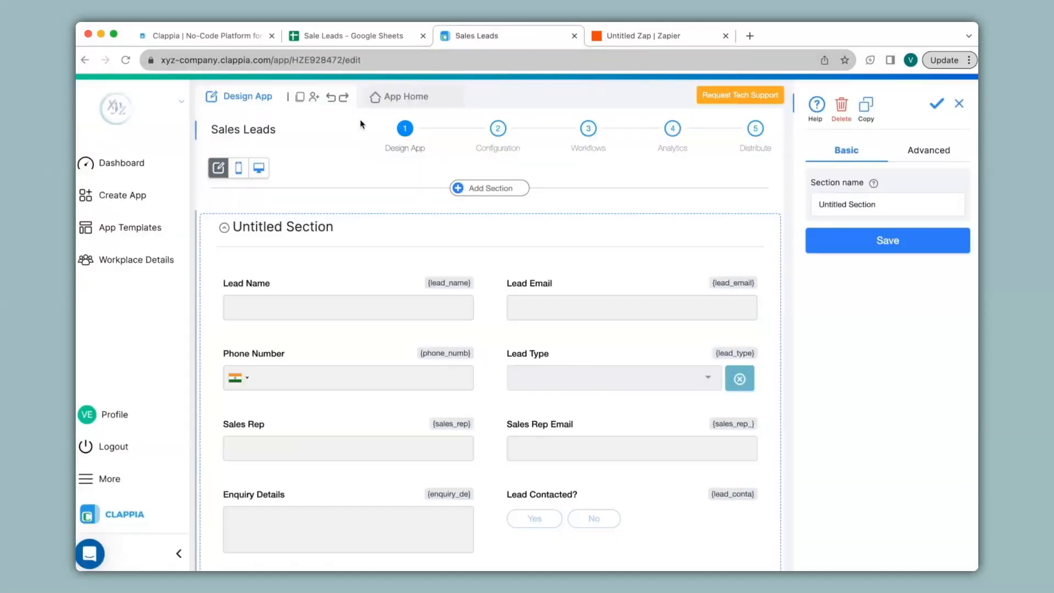
click(399, 97)
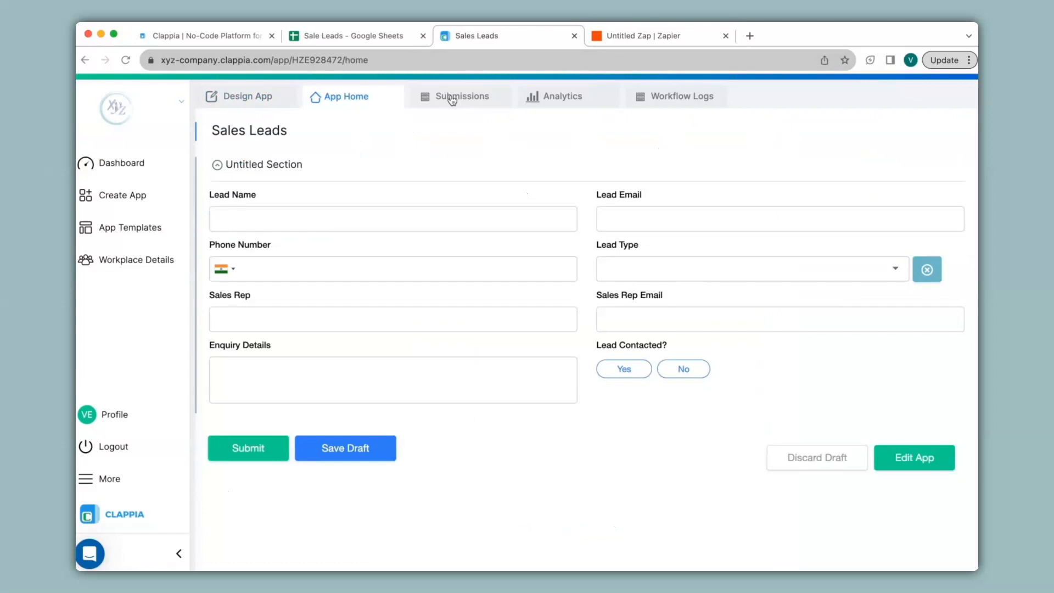
click(451, 98)
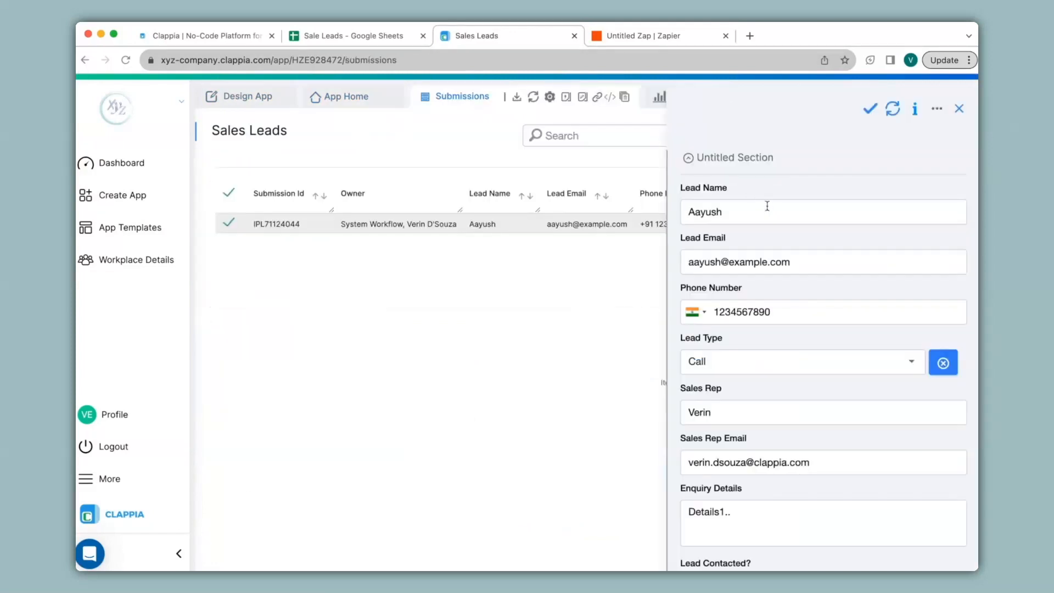
scroll(807, 440, down, 3)
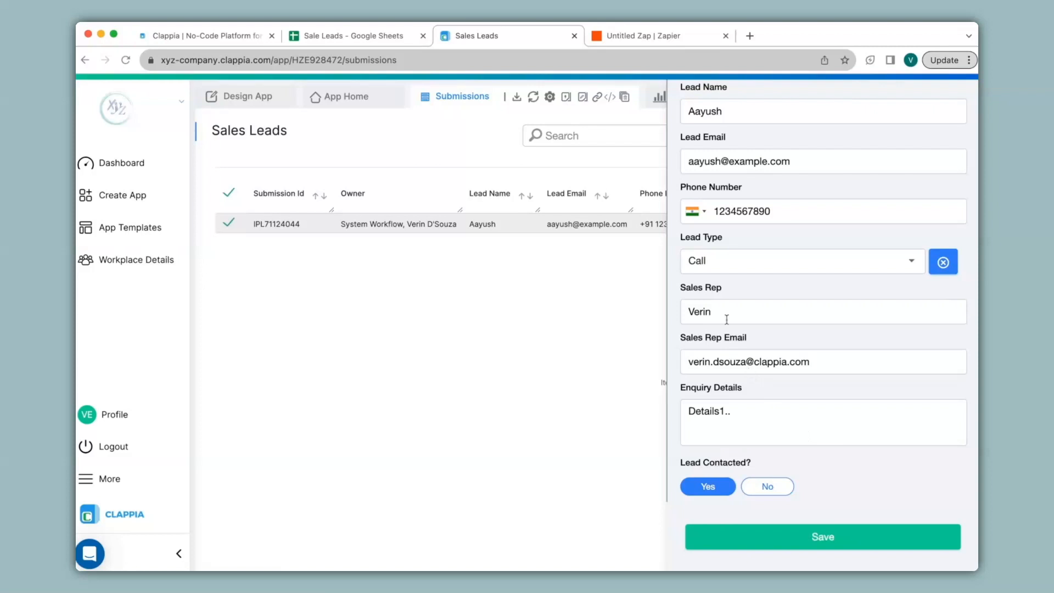
Add an Email step after Start in the Sales Leads app's New Submission Flow
click(229, 98)
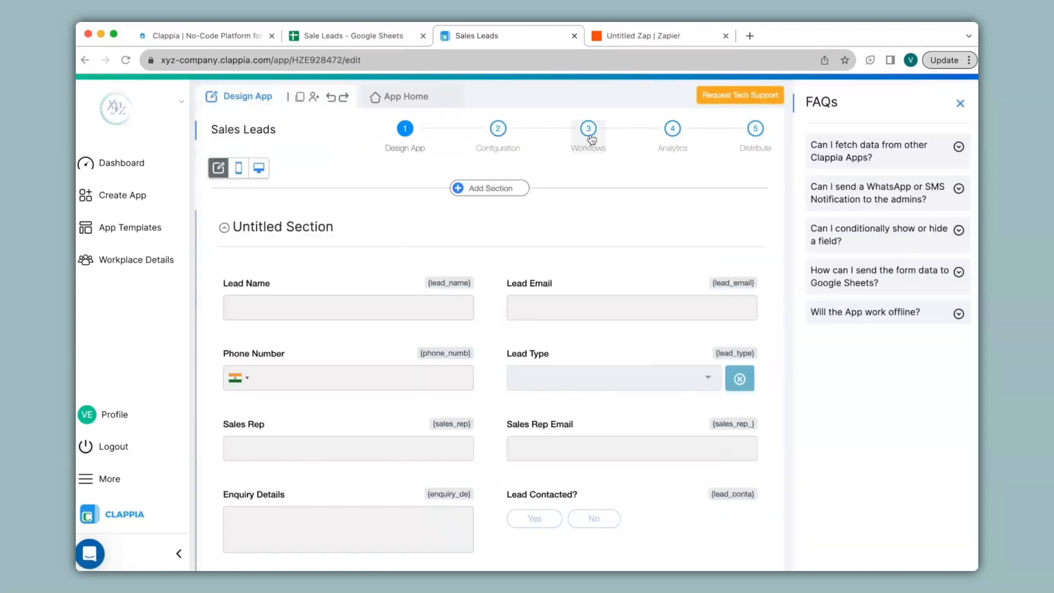
click(590, 135)
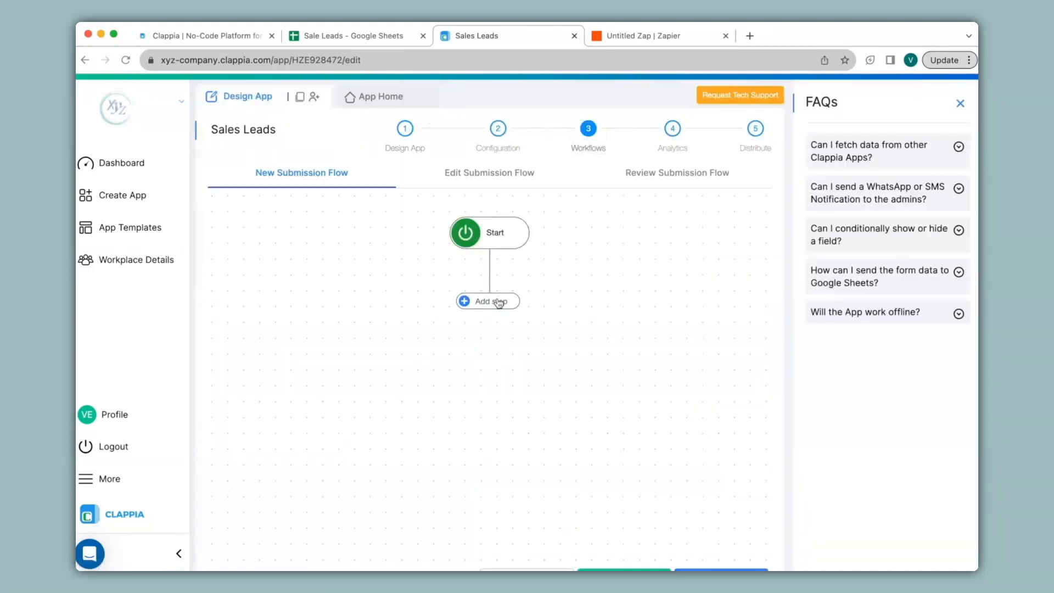
click(499, 303)
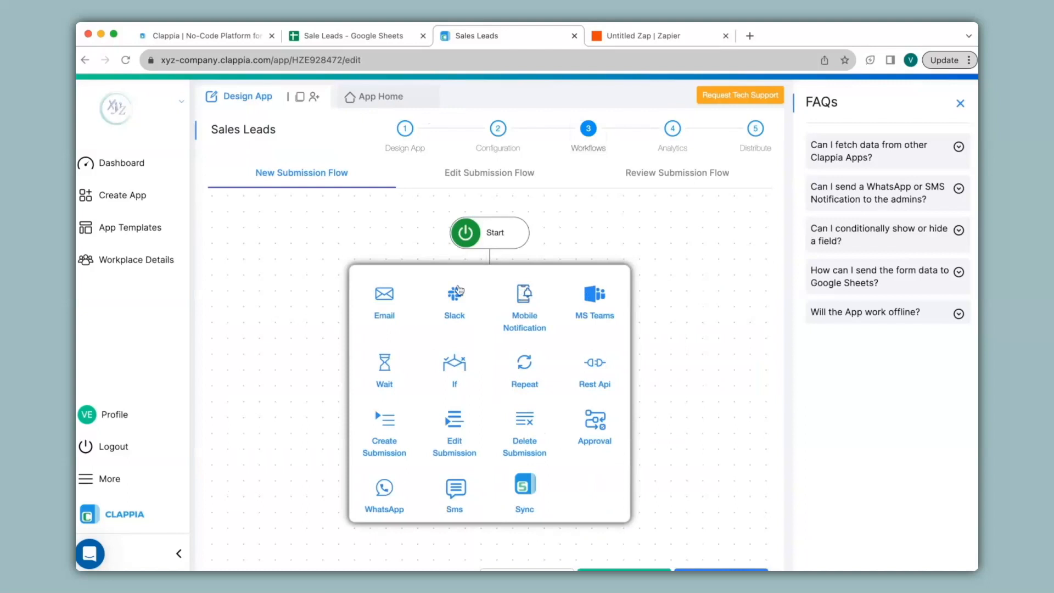
click(386, 300)
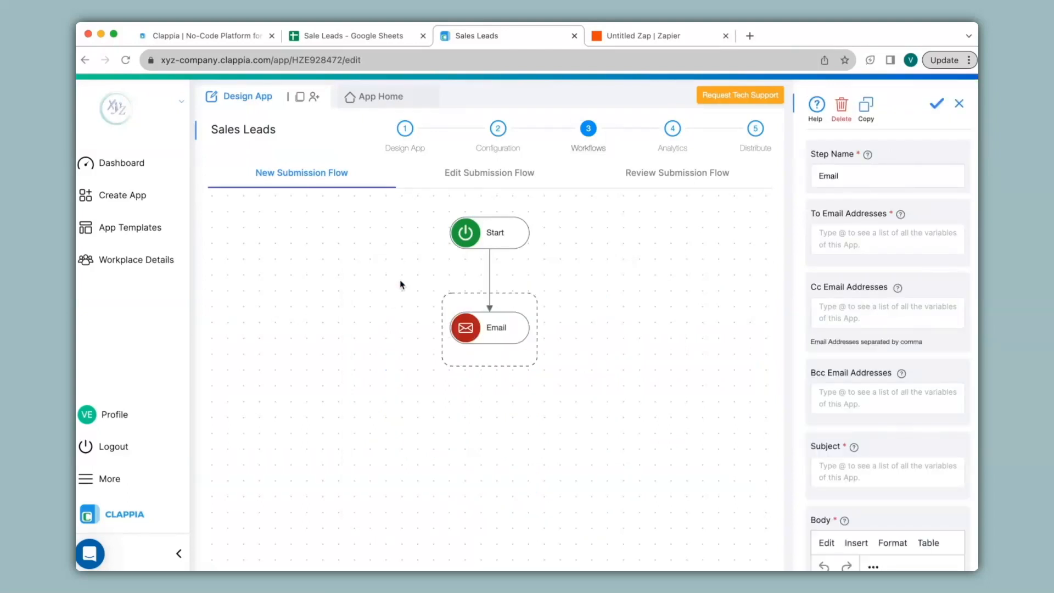
Copy the Sales Rep Email field's variable name and set {sales_rep_} as the Email step's To address
click(405, 132)
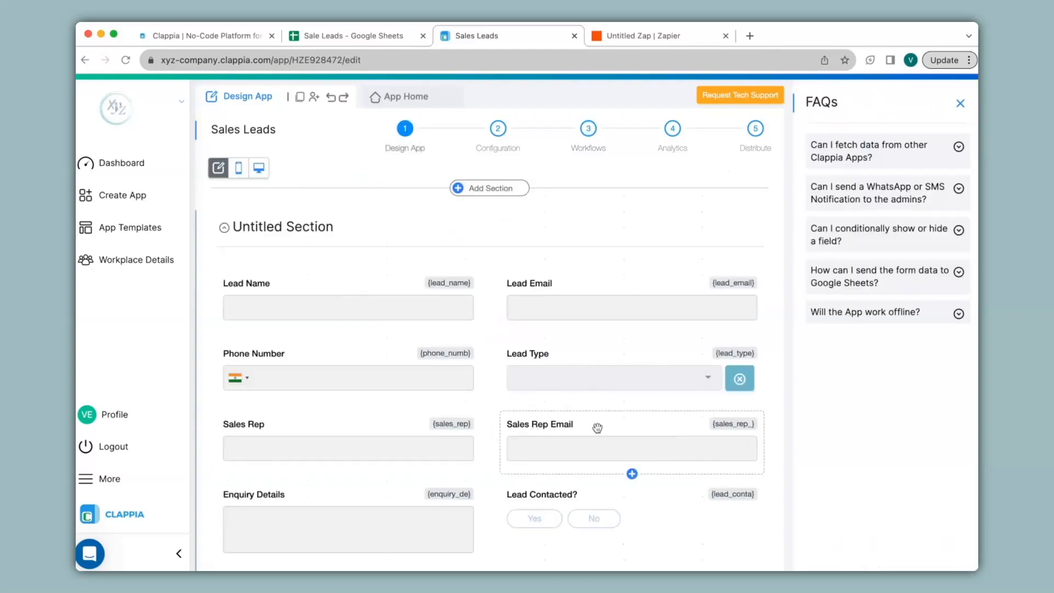
click(665, 420)
drag(868, 205, 797, 211)
key(super+c)
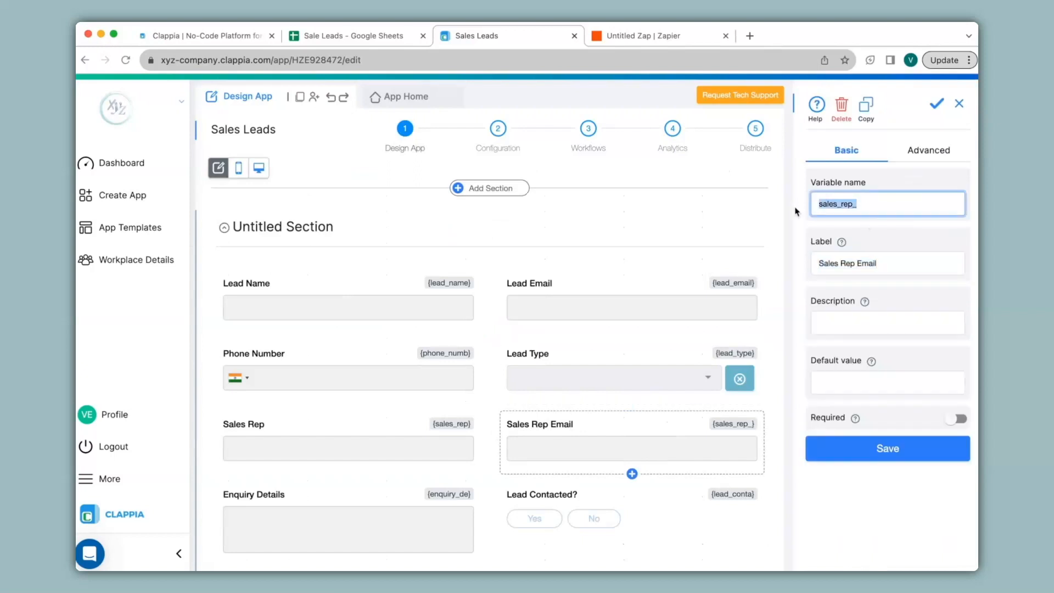
click(588, 129)
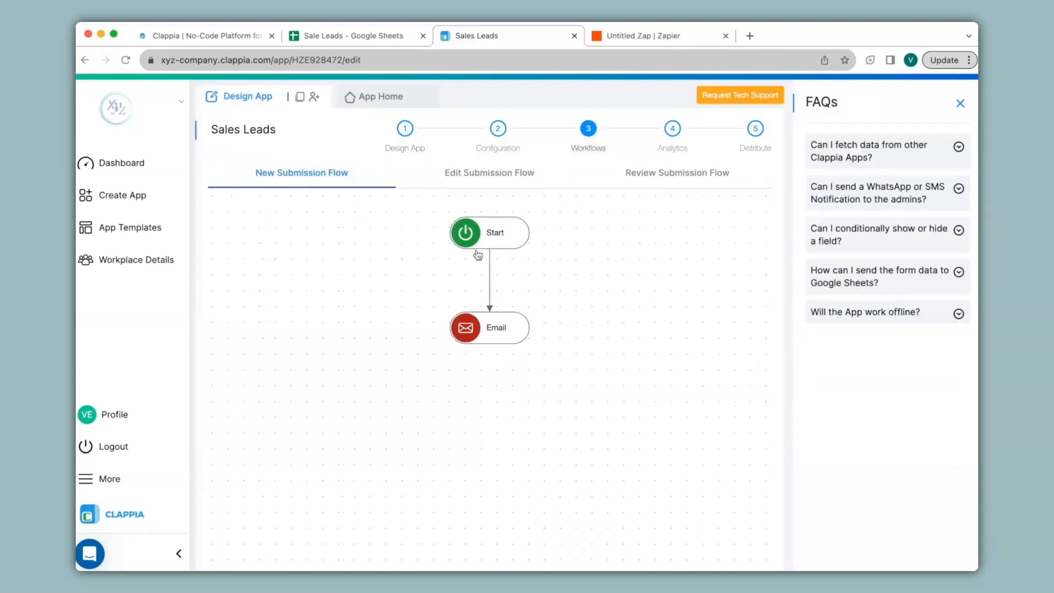
click(505, 325)
click(862, 239)
text({})
key(Left)
key(super+v)
click(918, 274)
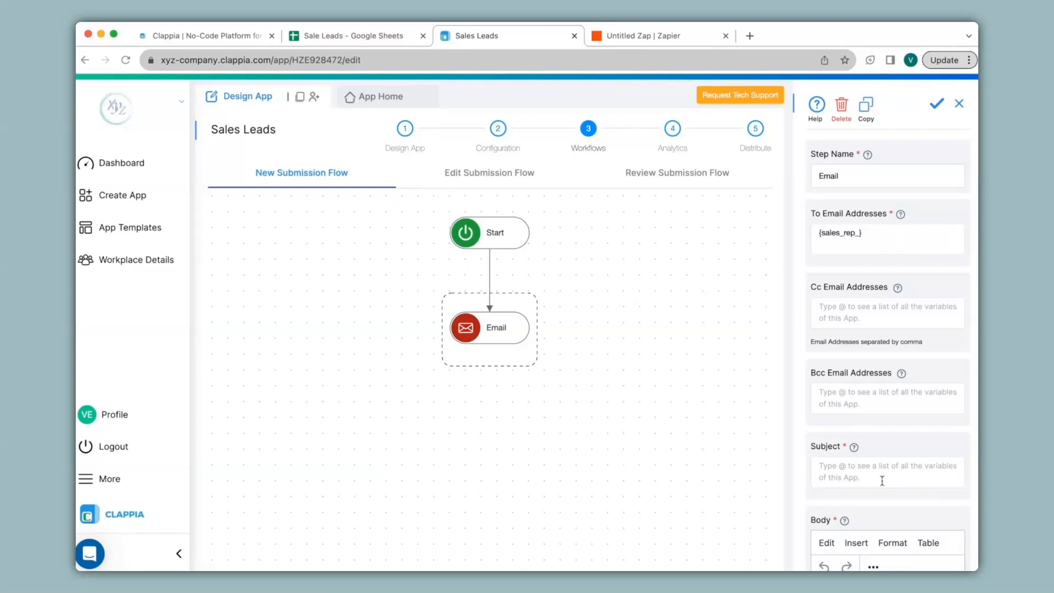
Set the Email step's subject to "Contact Lead"
scroll(882, 480, down, 3)
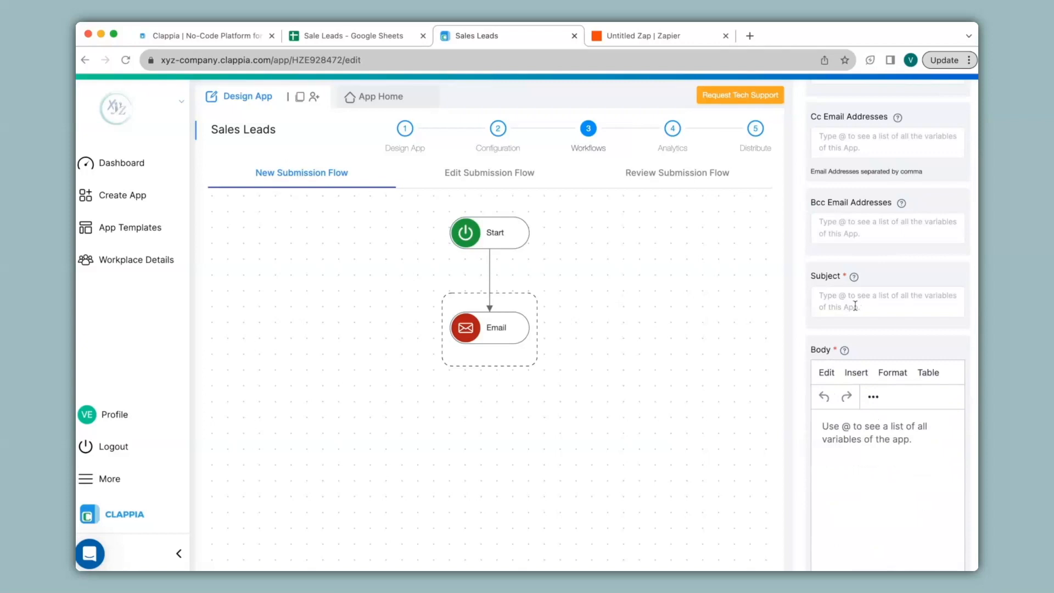
scroll(862, 446, down, 1)
click(835, 254)
text(Contact Lead)
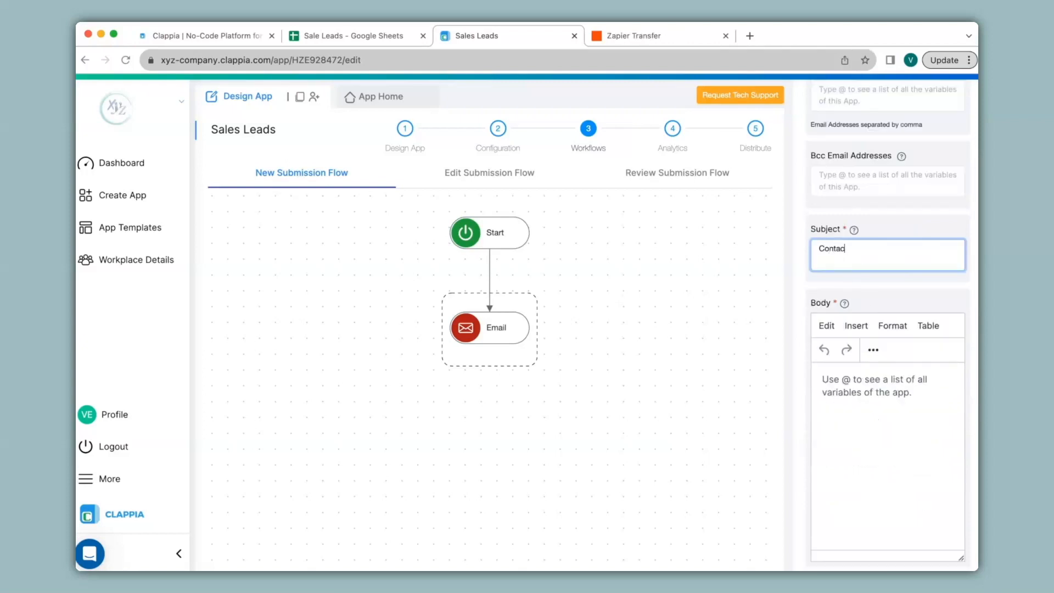
Write the email body "Please contact the below lead:" with greeting, sign-off and {lead_name}, {lead_email}, {lead_type} and {enquiry_de} lines, and save the step
click(845, 387)
text(Hi,)
key(Return)
key(Return)
text(Please contact the below lead:)
key(Return)
key(Return)
text(Name: @lead)
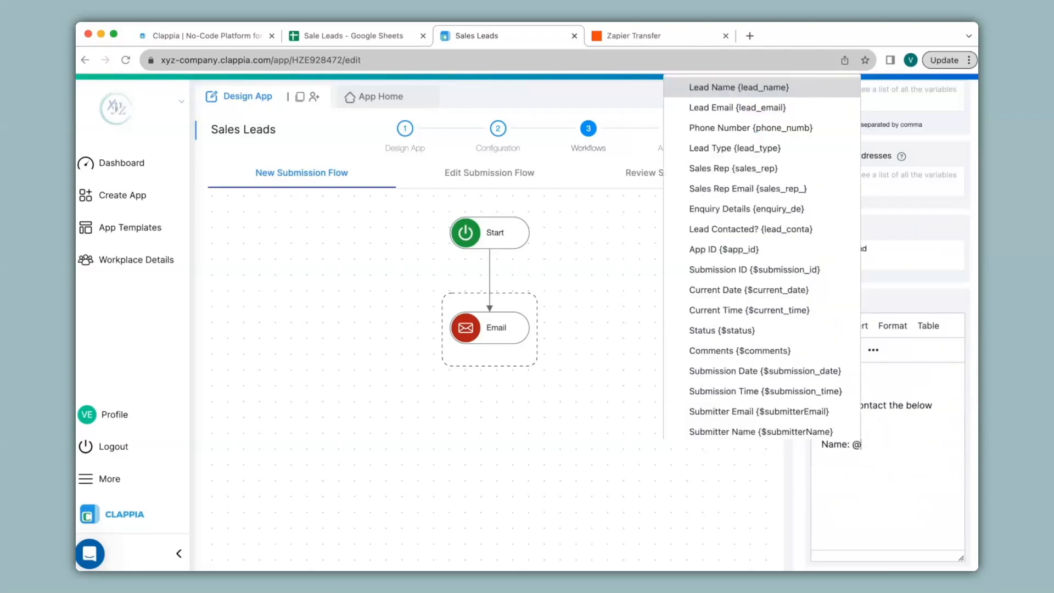
key(Return)
key(Return)
text(Email: @lead)
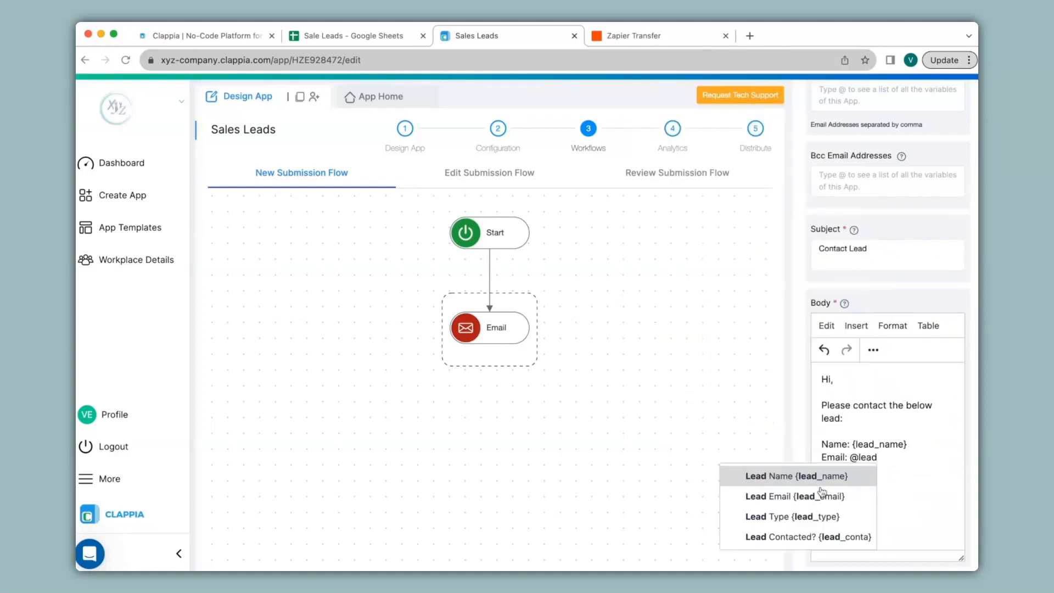
scroll(895, 440, down, 5)
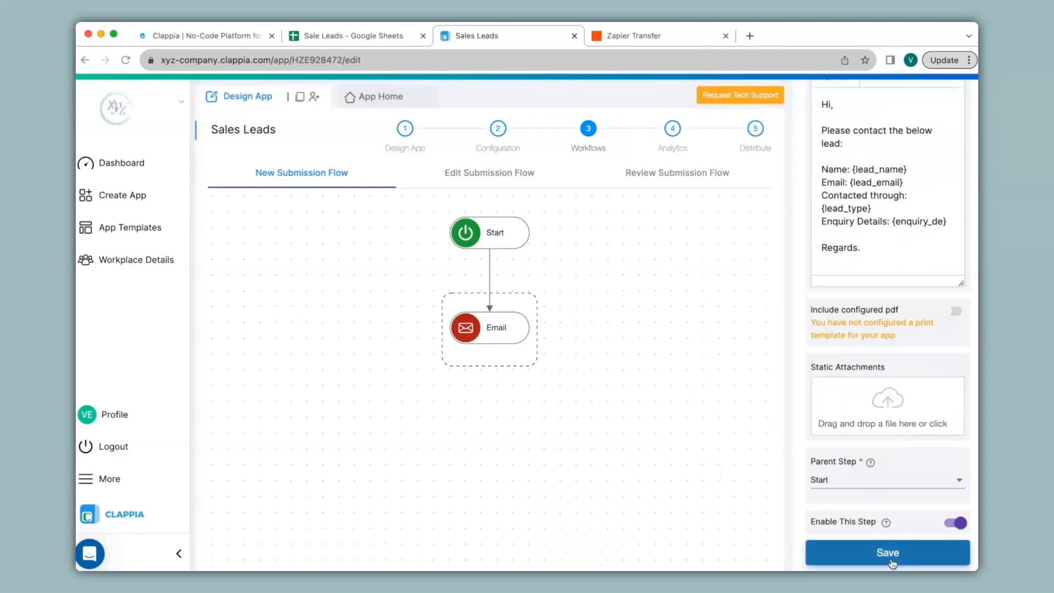
click(893, 564)
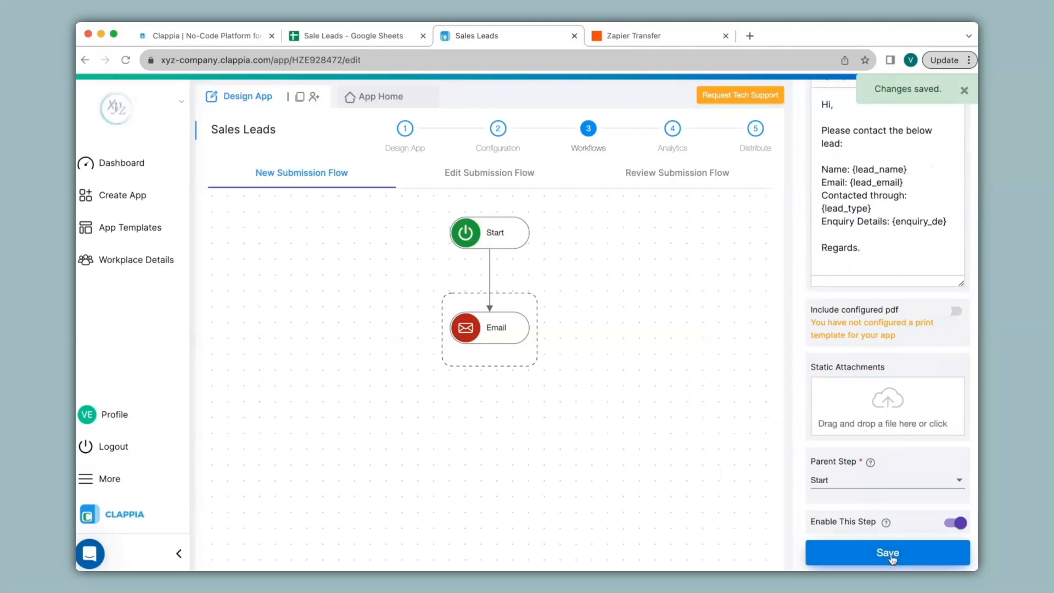
Add an If step under Start with the condition {lead_conta}="No" and save it
click(490, 248)
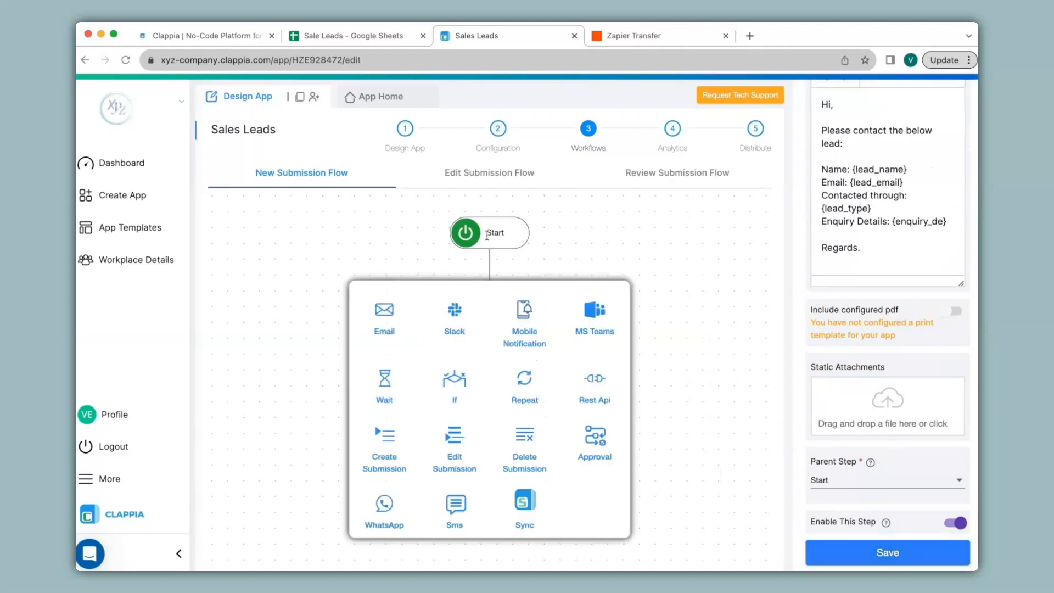
click(459, 384)
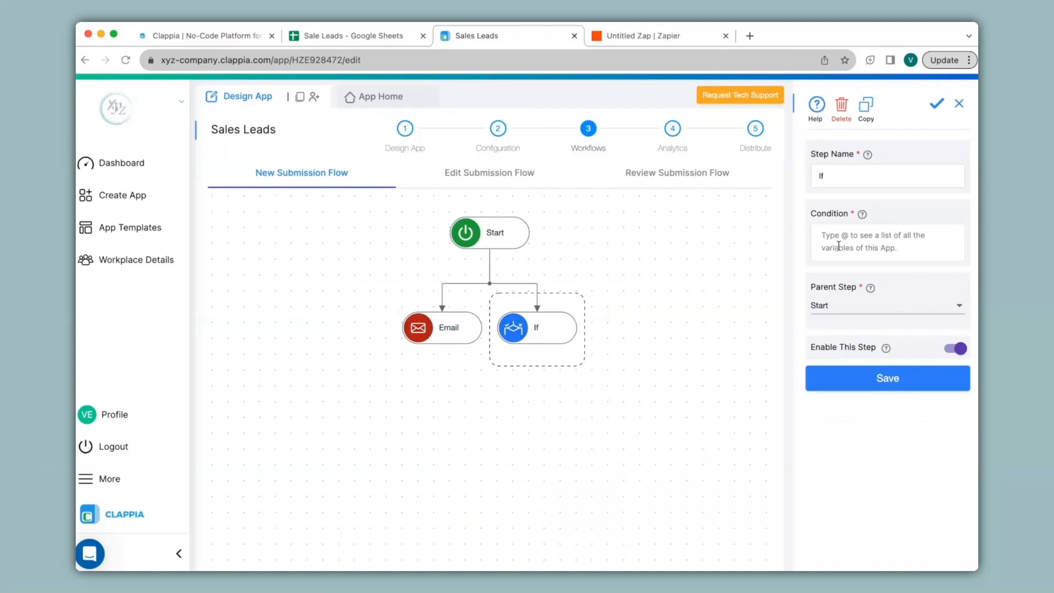
text(@)
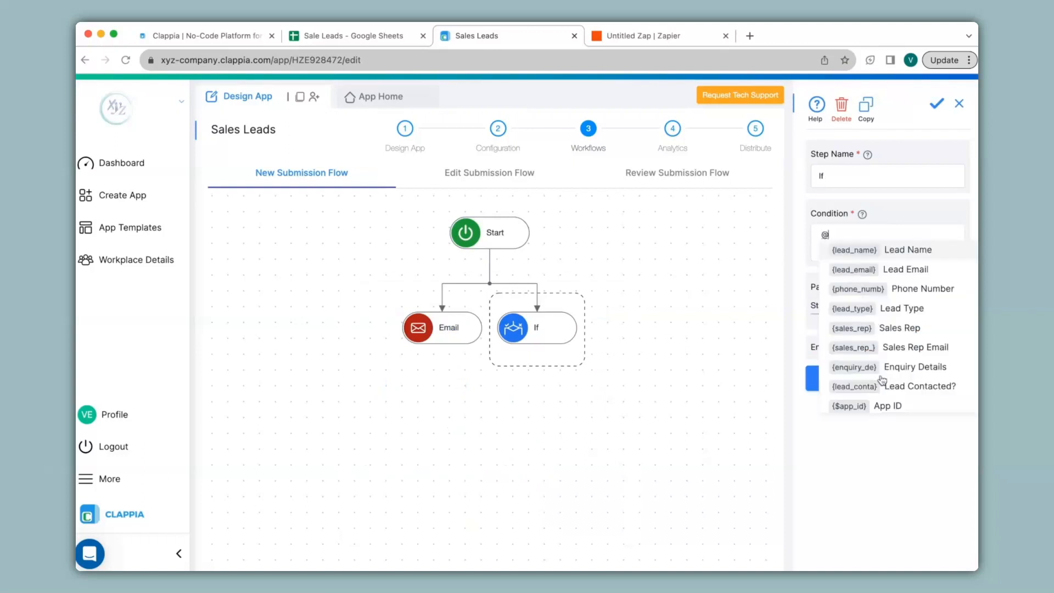
click(867, 386)
text(="No")
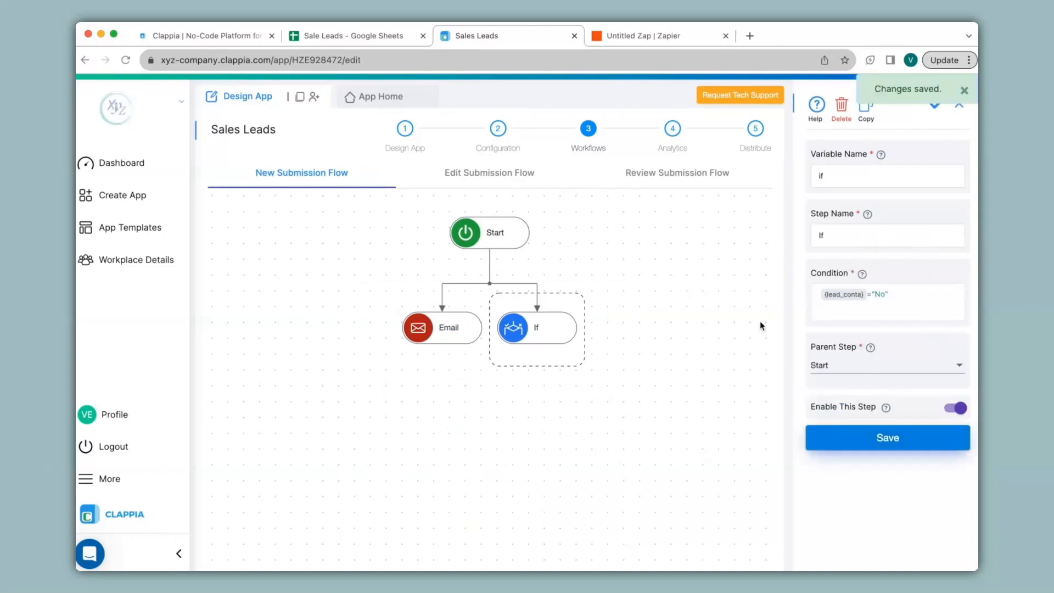
Set the Email step's parent step to If (if) and save it
click(470, 330)
scroll(858, 334, down, 10)
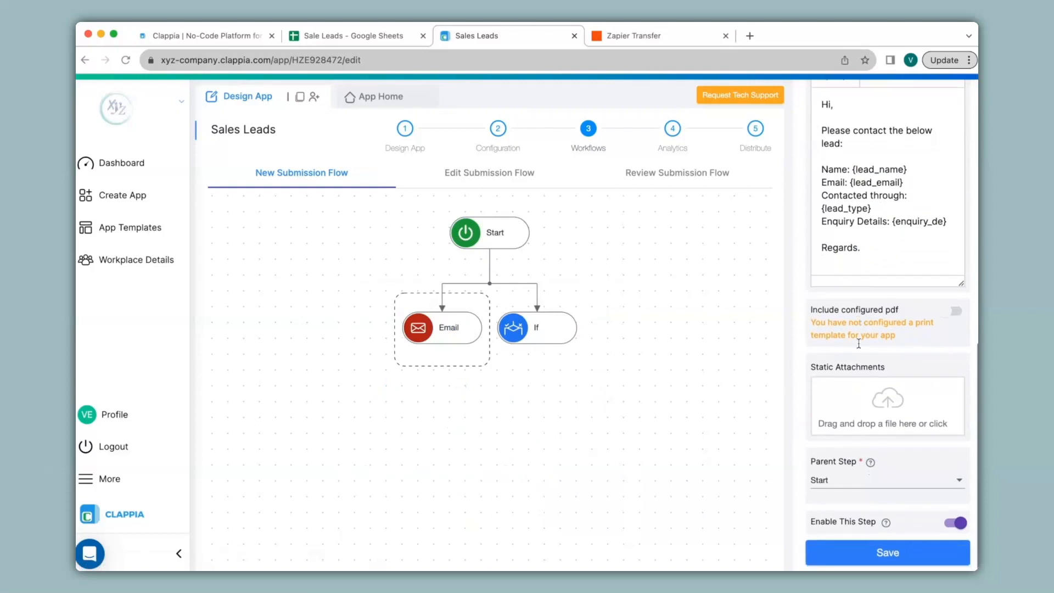
click(851, 488)
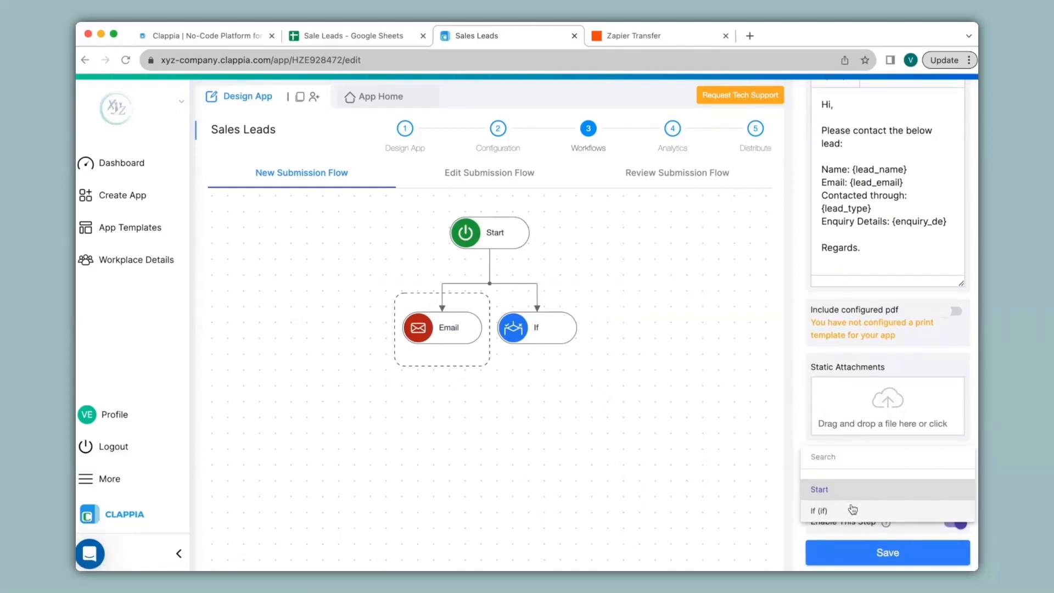
click(852, 510)
click(855, 550)
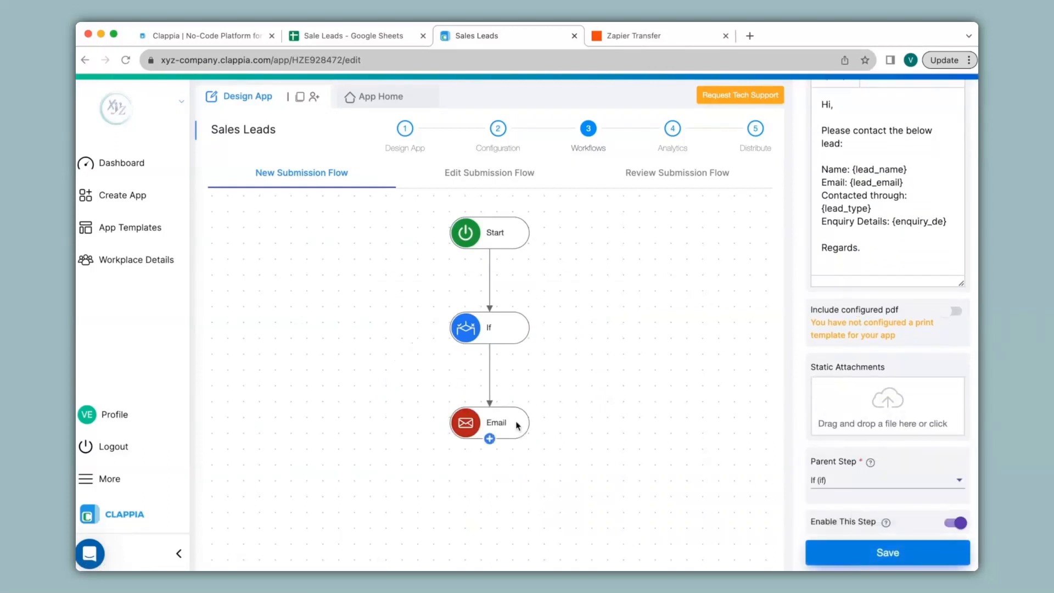
Switch to Zapier, publish the Google Sheets to Clappia Zap and start transferring the existing data
click(646, 39)
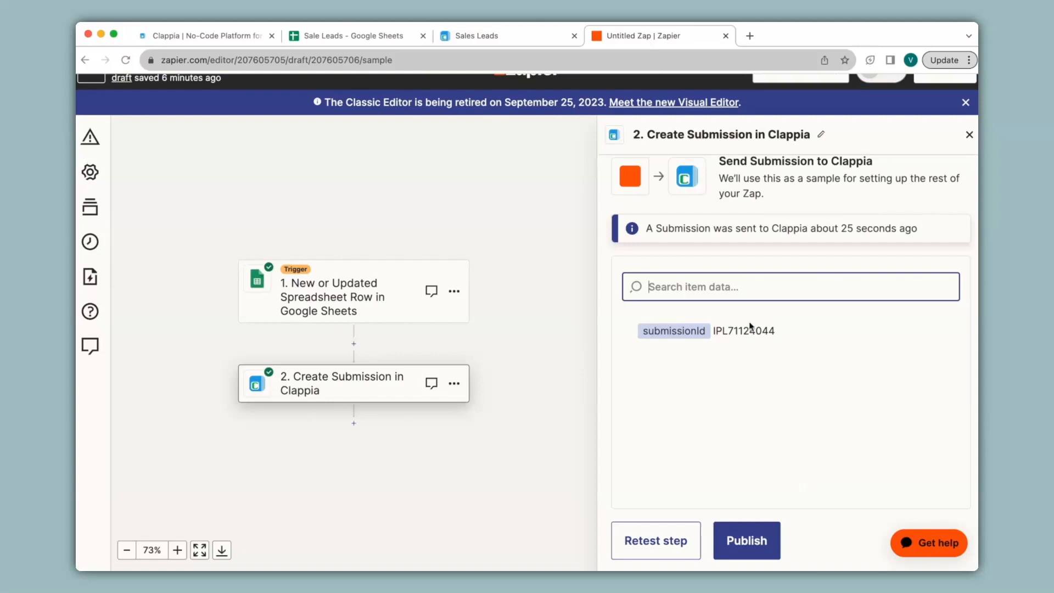
click(764, 531)
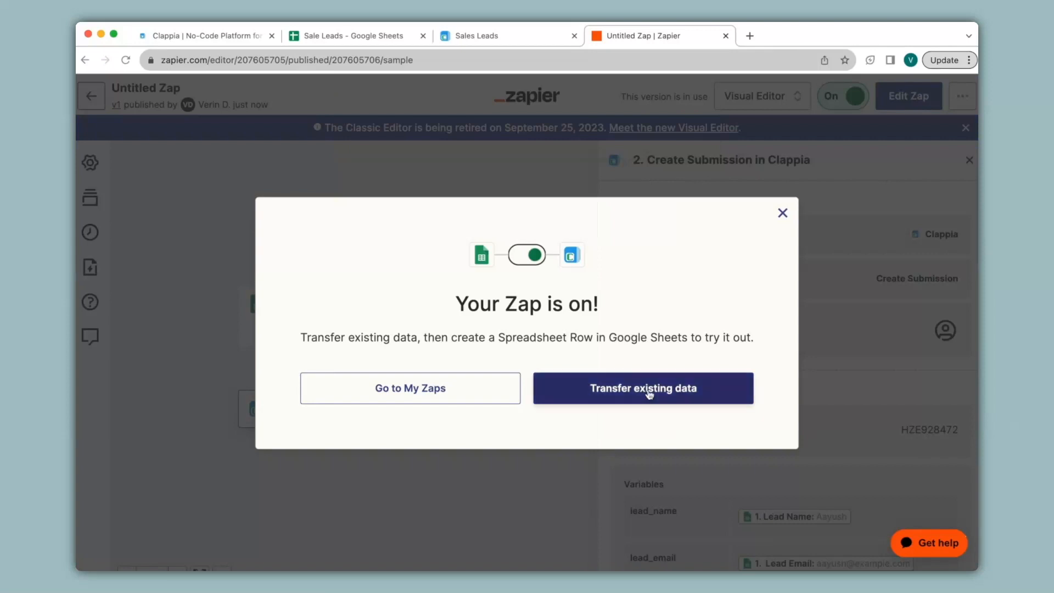
click(693, 399)
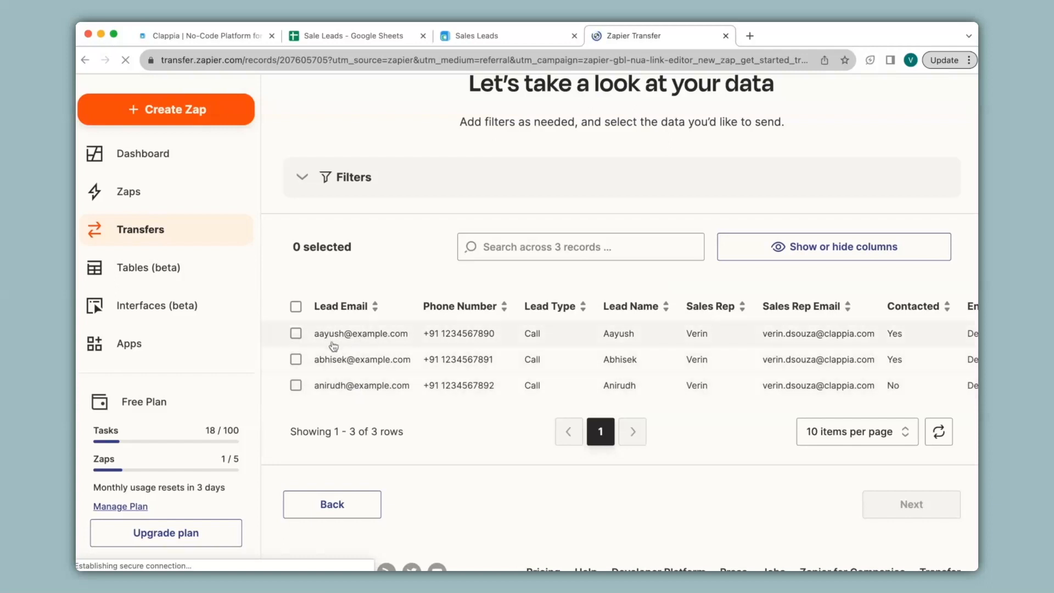
Select the second and third lead records for the transfer and send them to Clappia
click(296, 359)
click(297, 386)
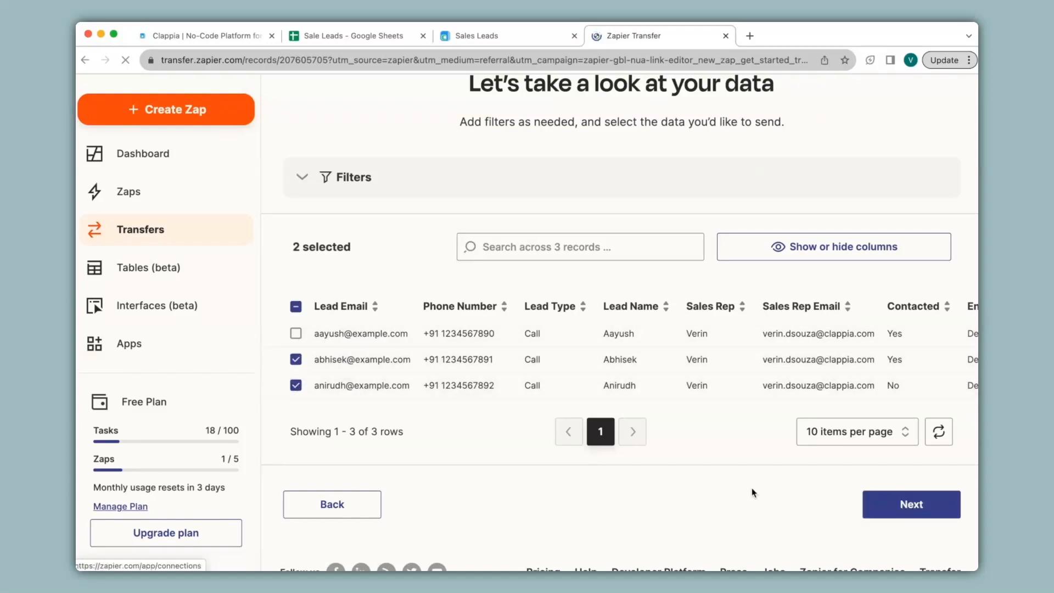
click(878, 508)
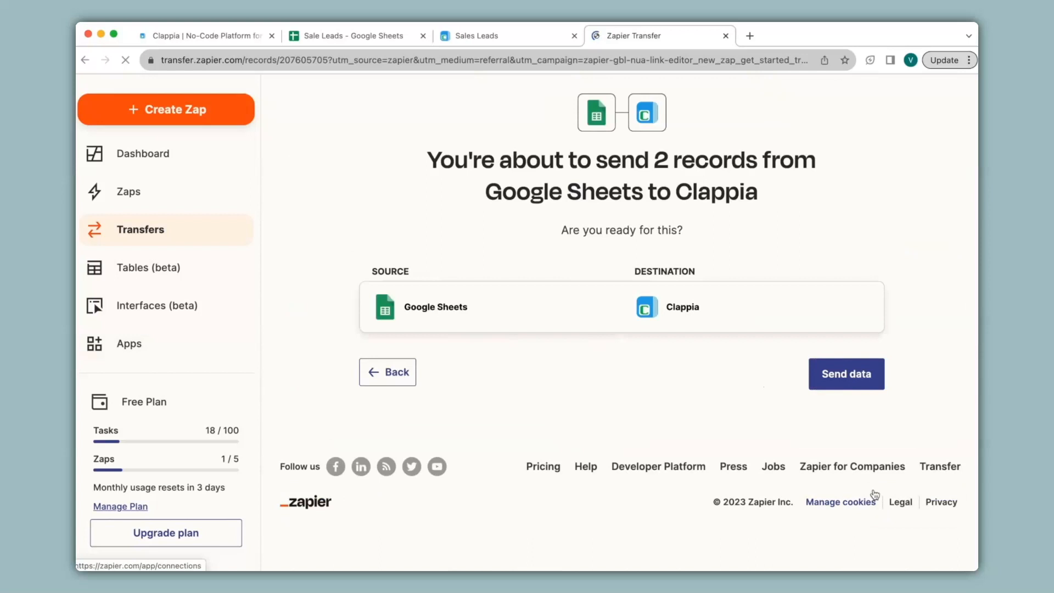
click(859, 383)
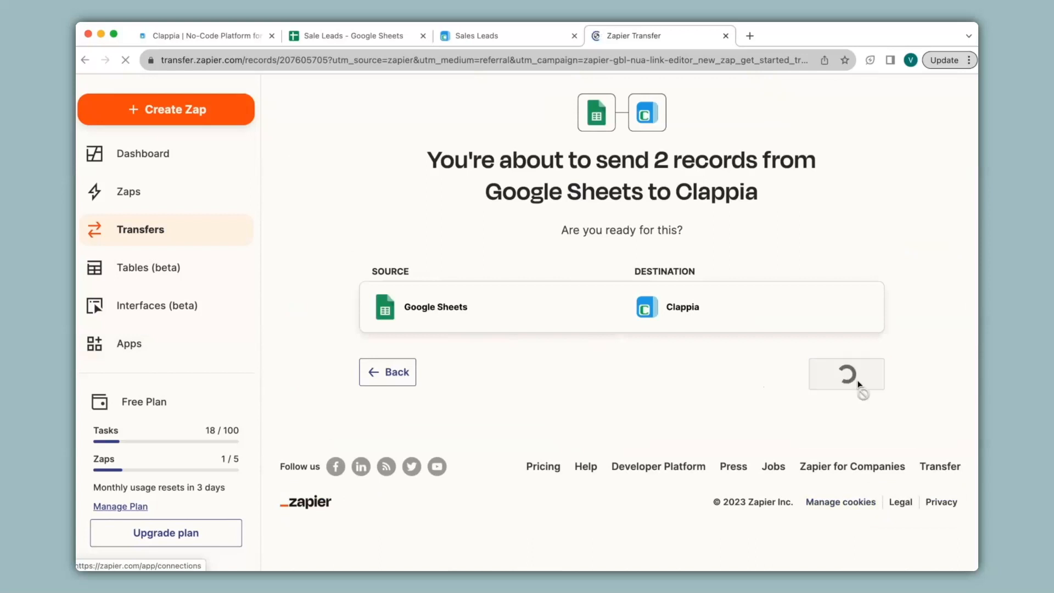
Switch to Clappia and examine the transferred leads in the Sales Leads app's submissions
click(532, 37)
click(468, 100)
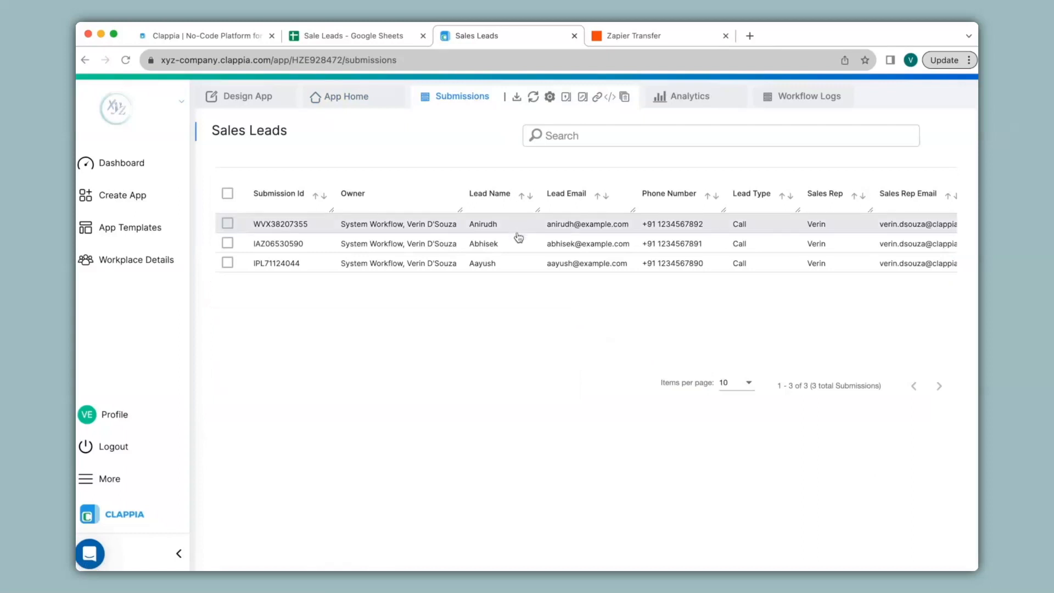
scroll(520, 247, right, 8)
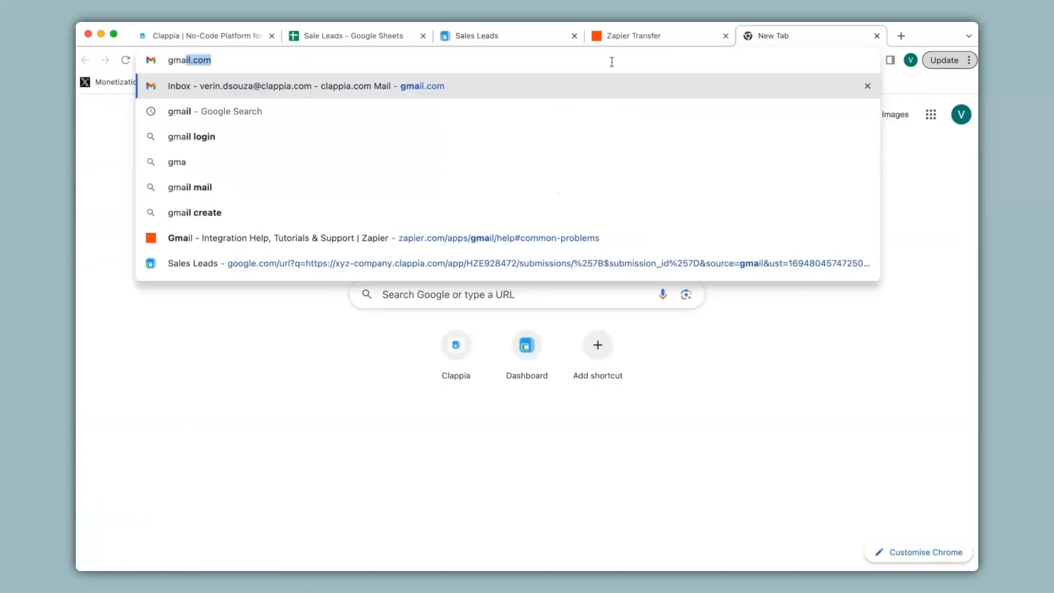
Open the Gmail inbox, read the Contact Lead email from noreply and close the mailbox
key(Return)
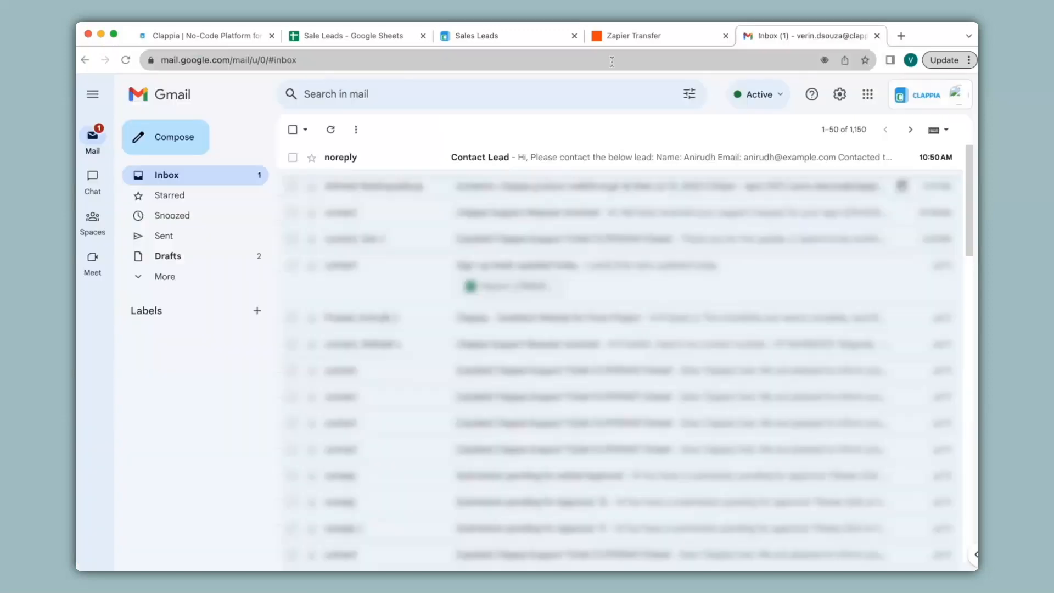
click(447, 164)
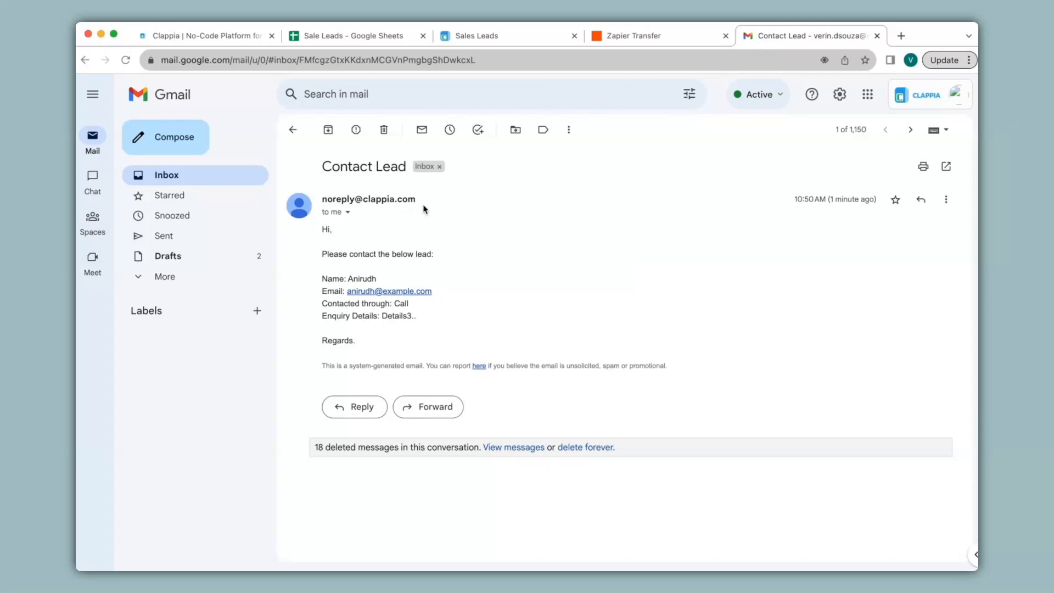
click(877, 36)
In the Sale Leads Google Sheet, add a new lead in row 5 with type Call, Contacted "No" and enquiry details "Details4.."
click(349, 39)
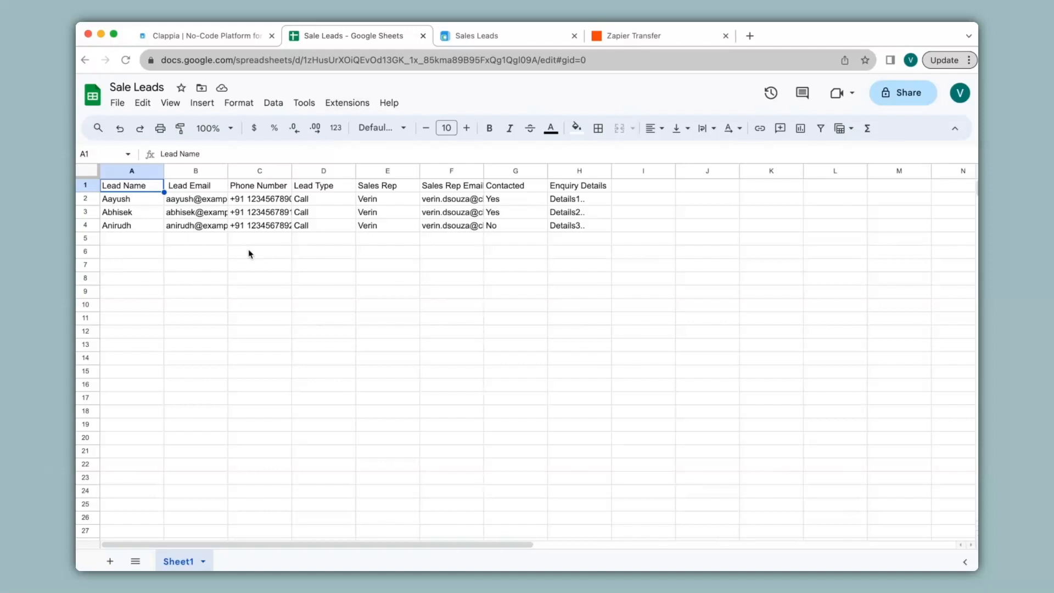
click(642, 242)
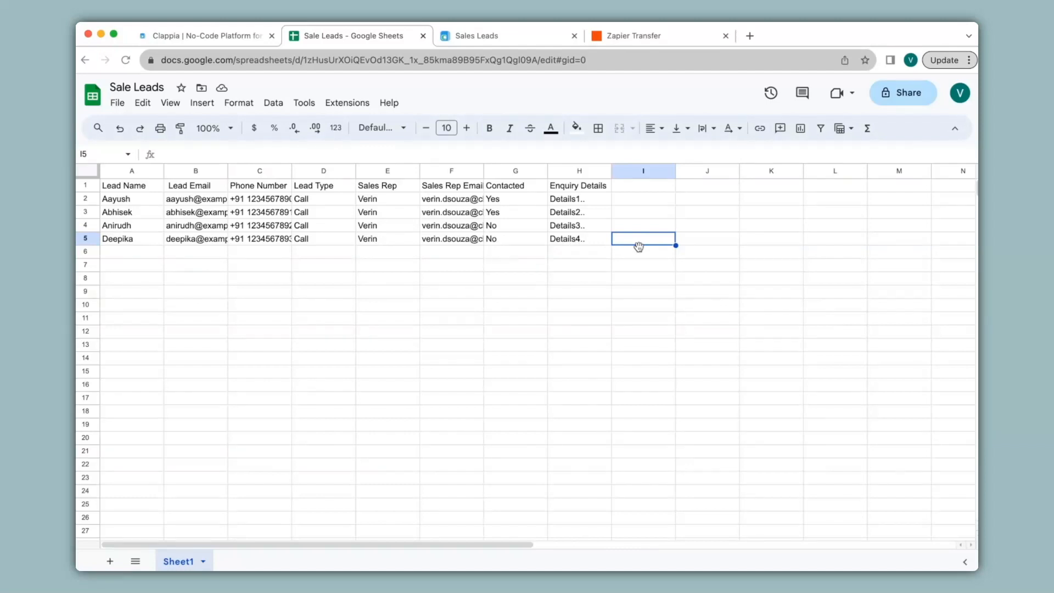
Switch to Zapier, exit the data transfer, rename the untitled Zap "Sales Leads" and return to the Zap list
click(642, 37)
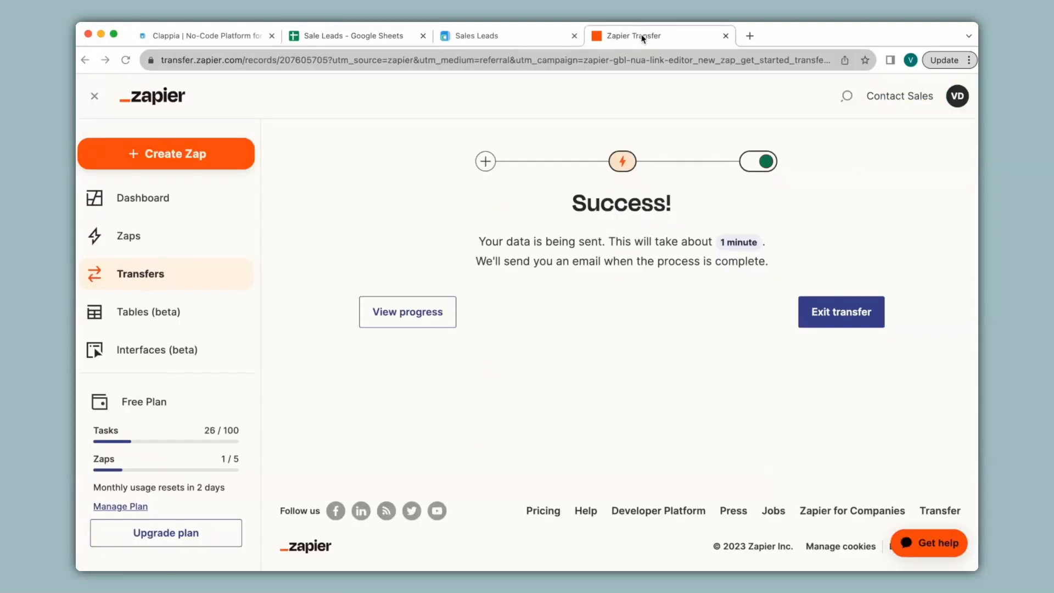
click(876, 306)
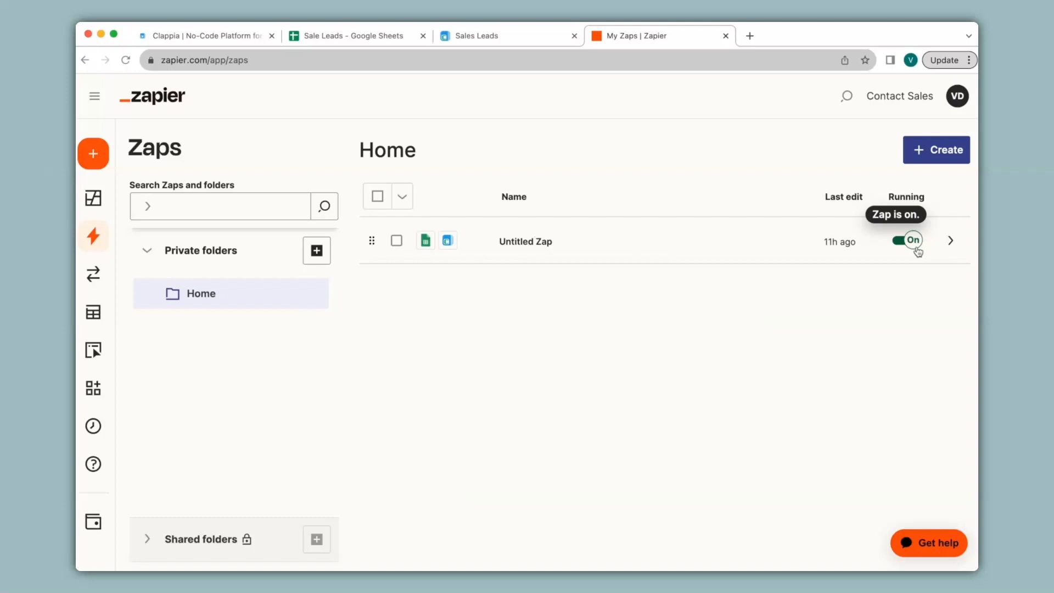
click(555, 242)
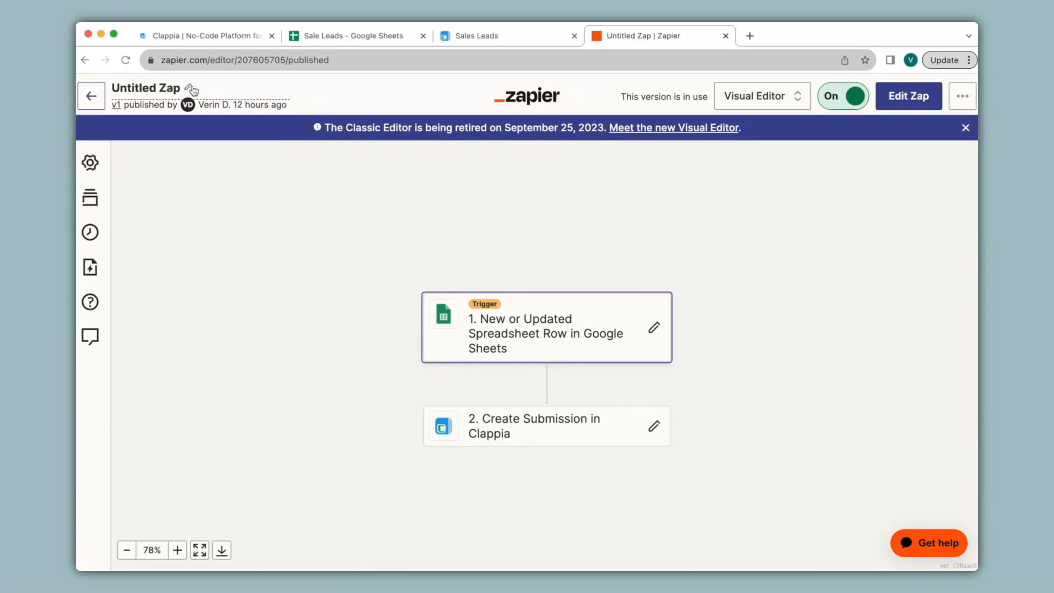
click(192, 89)
text(Sales Leads)
click(91, 97)
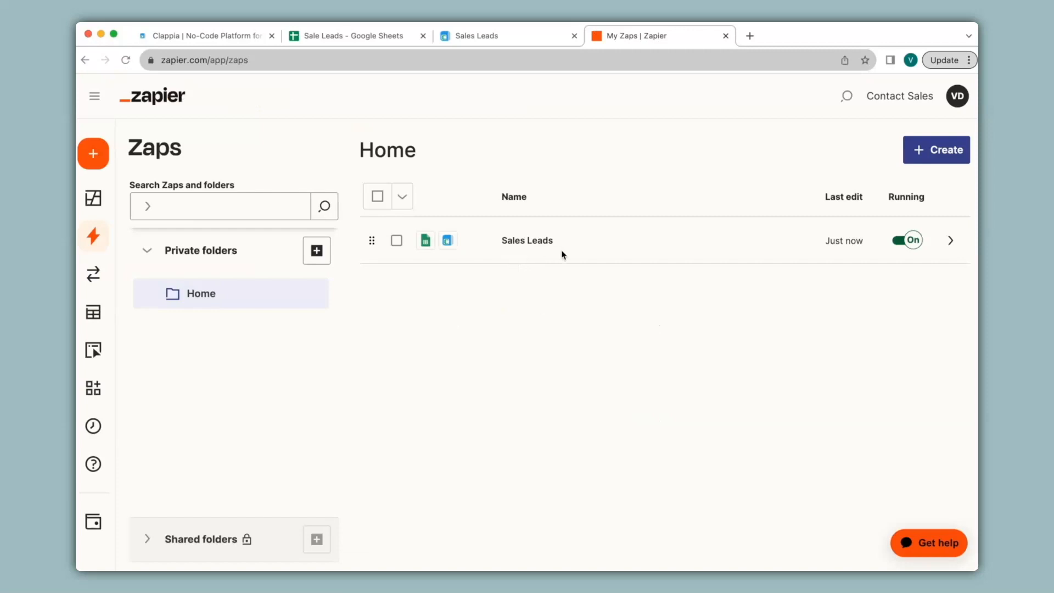
Switch to Clappia, refresh the Sales Leads submissions and examine the newly added lead's columns
click(529, 35)
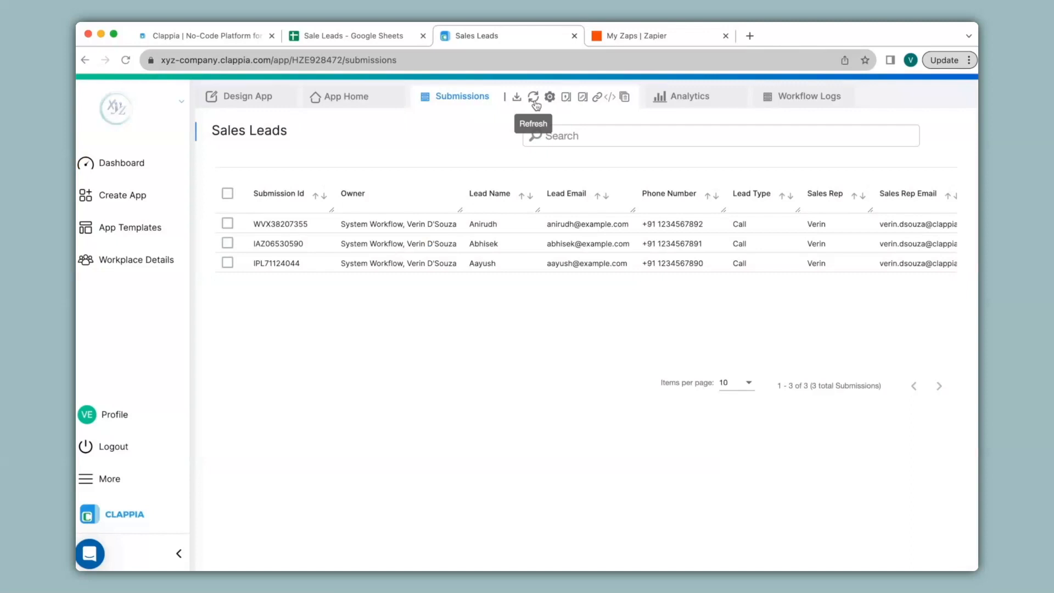
click(533, 99)
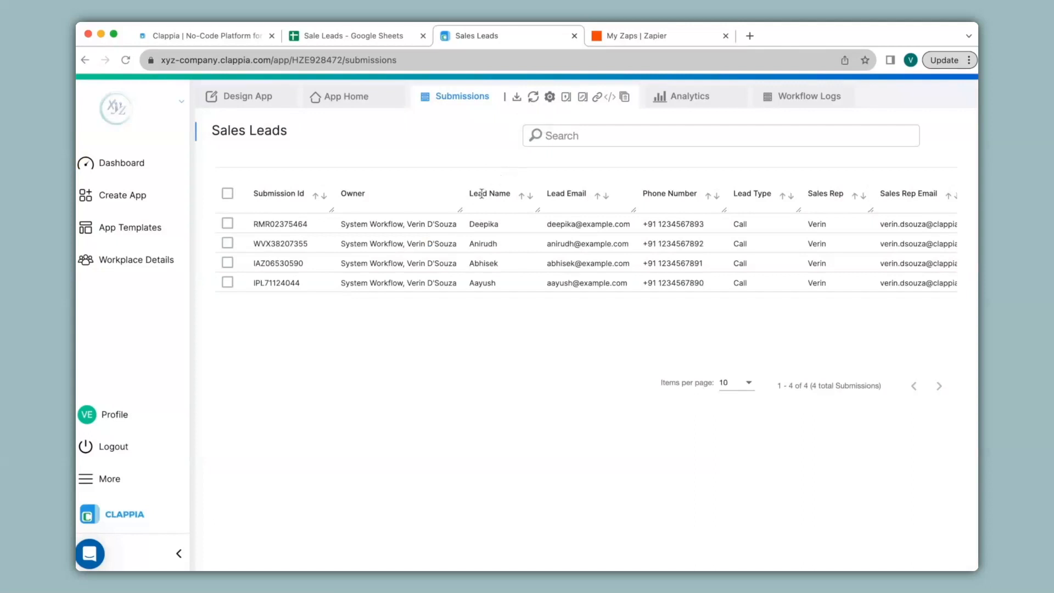
scroll(536, 232, right, 4)
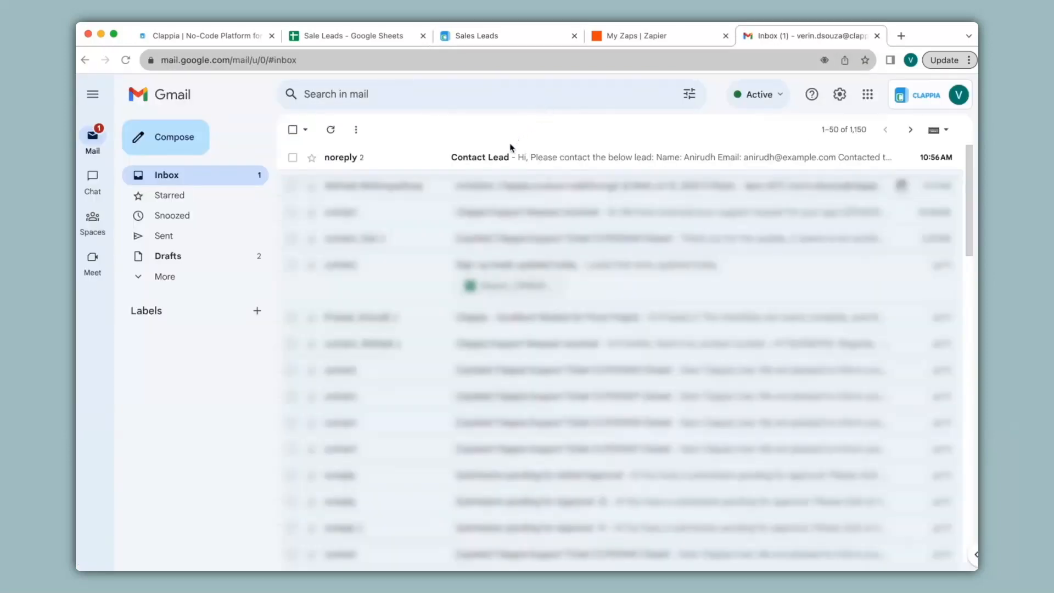
Open the latest Contact Lead email in Gmail, and return to the form design of the Clappia Sales Leads app
click(507, 159)
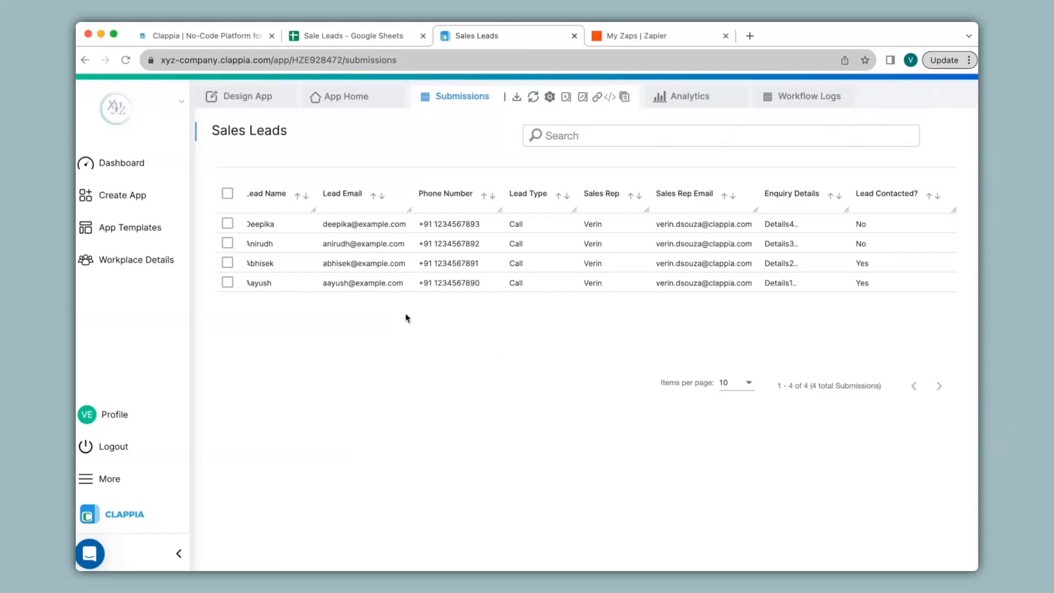
click(255, 104)
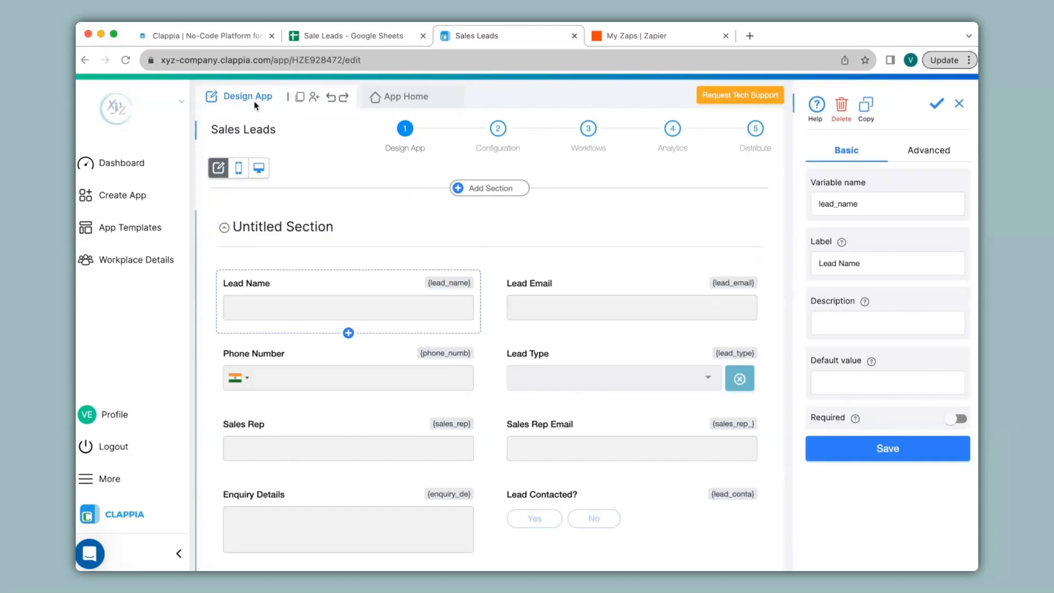